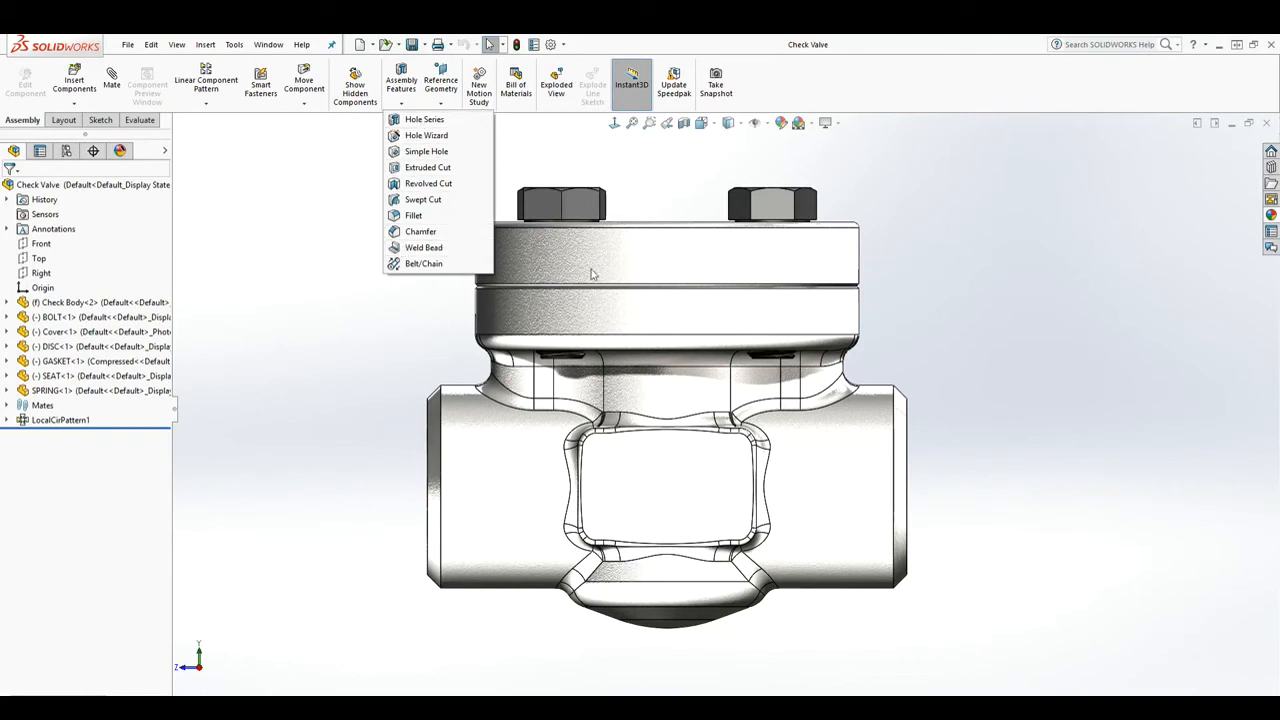
pyautogui.click(682, 217)
pyautogui.scroll(2, 681, 215)
pyautogui.moveTo(681, 216); pyautogui.dragTo(674, 325, button='middle')
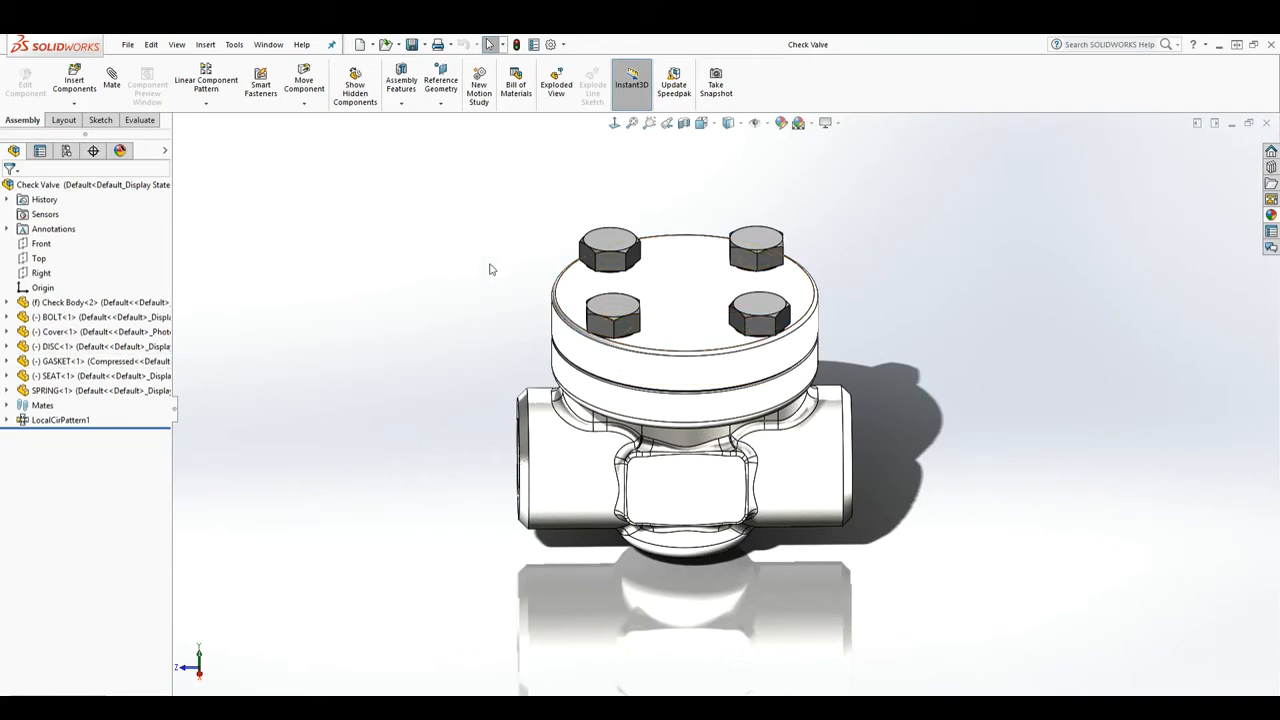
pyautogui.moveTo(762, 320); pyautogui.dragTo(740, 285, button='middle')
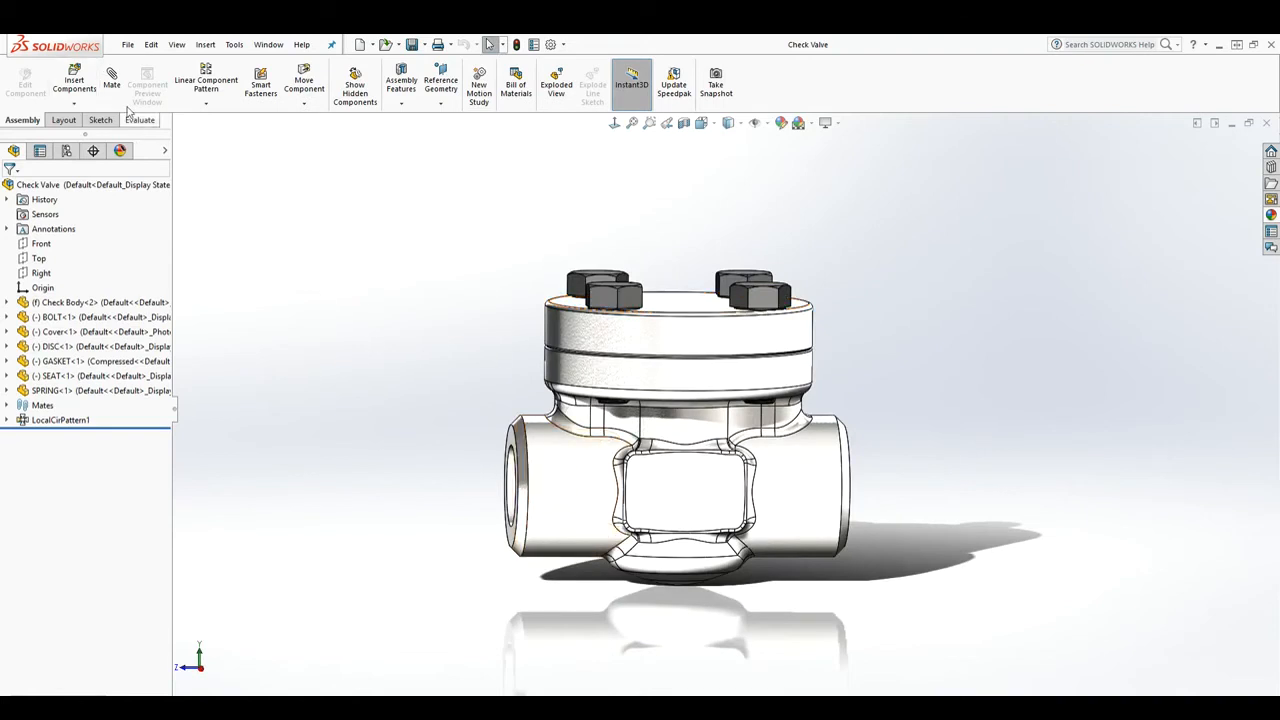
# Sketch a center rectangle about 2.08 by 2.12 in on the Front plane, centred on the origin, and exit the sketch.
pyautogui.click(44, 244)
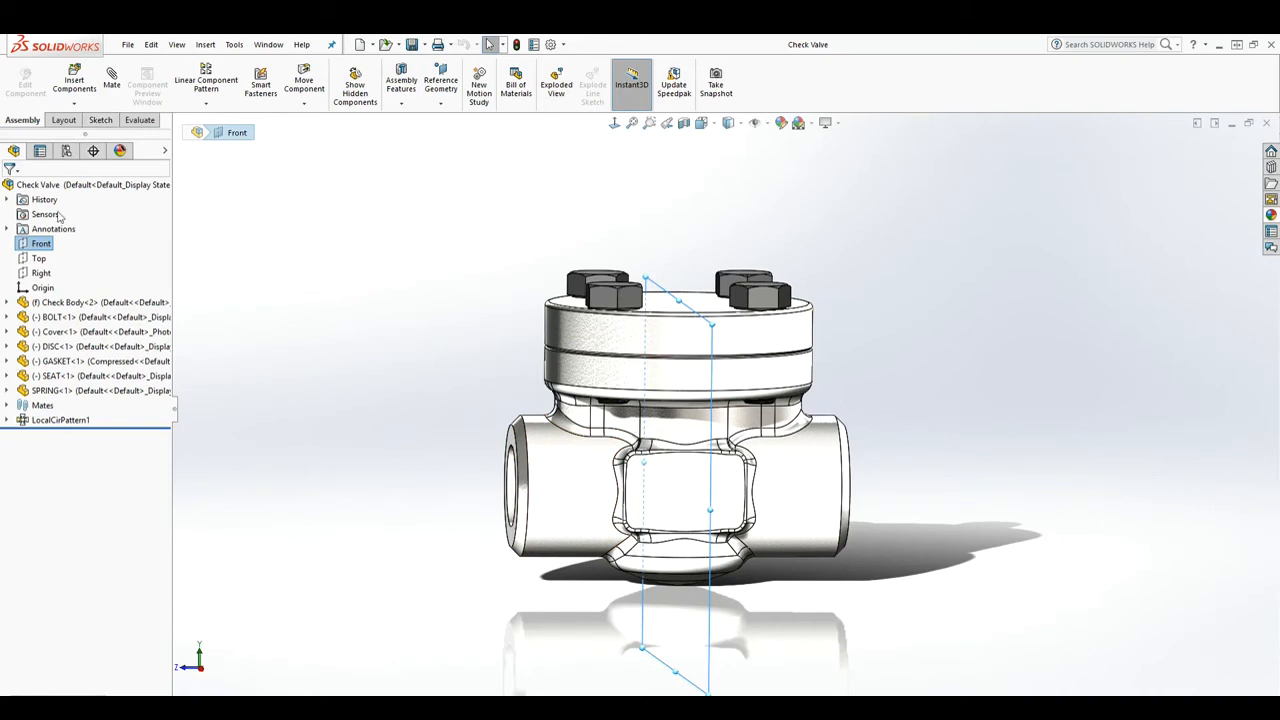
pyautogui.click(100, 120)
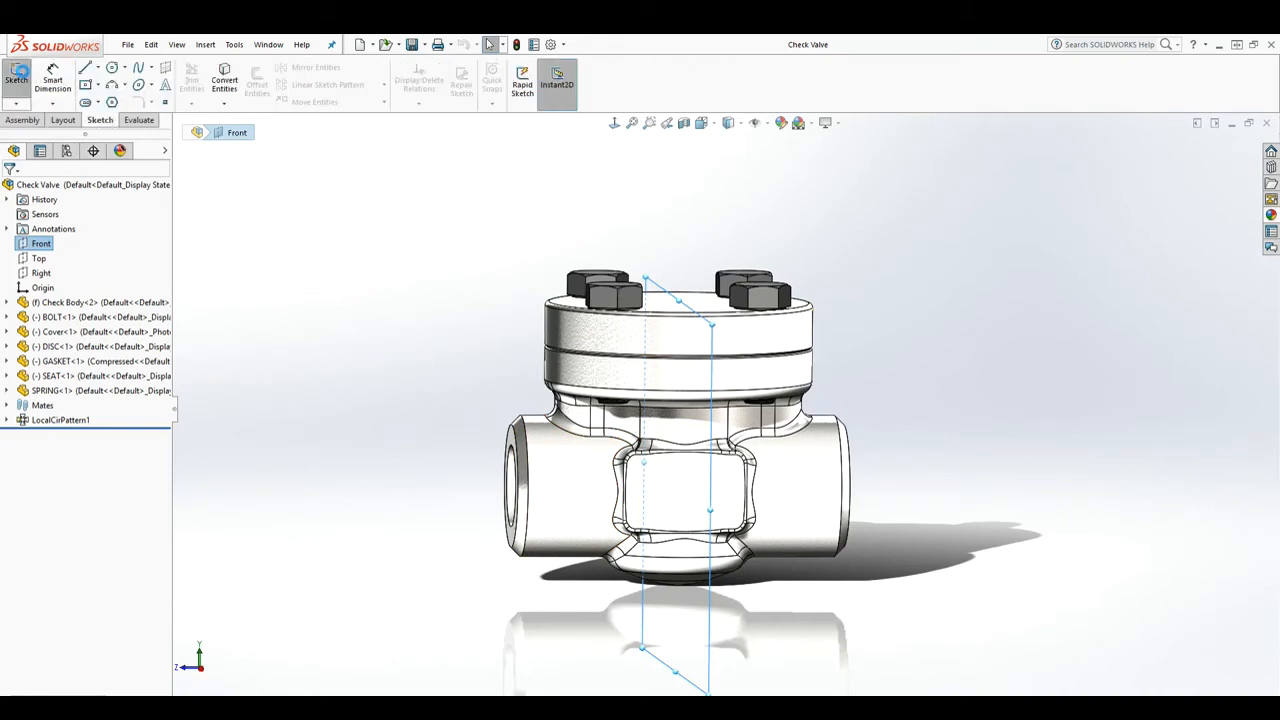
pyautogui.click(16, 74)
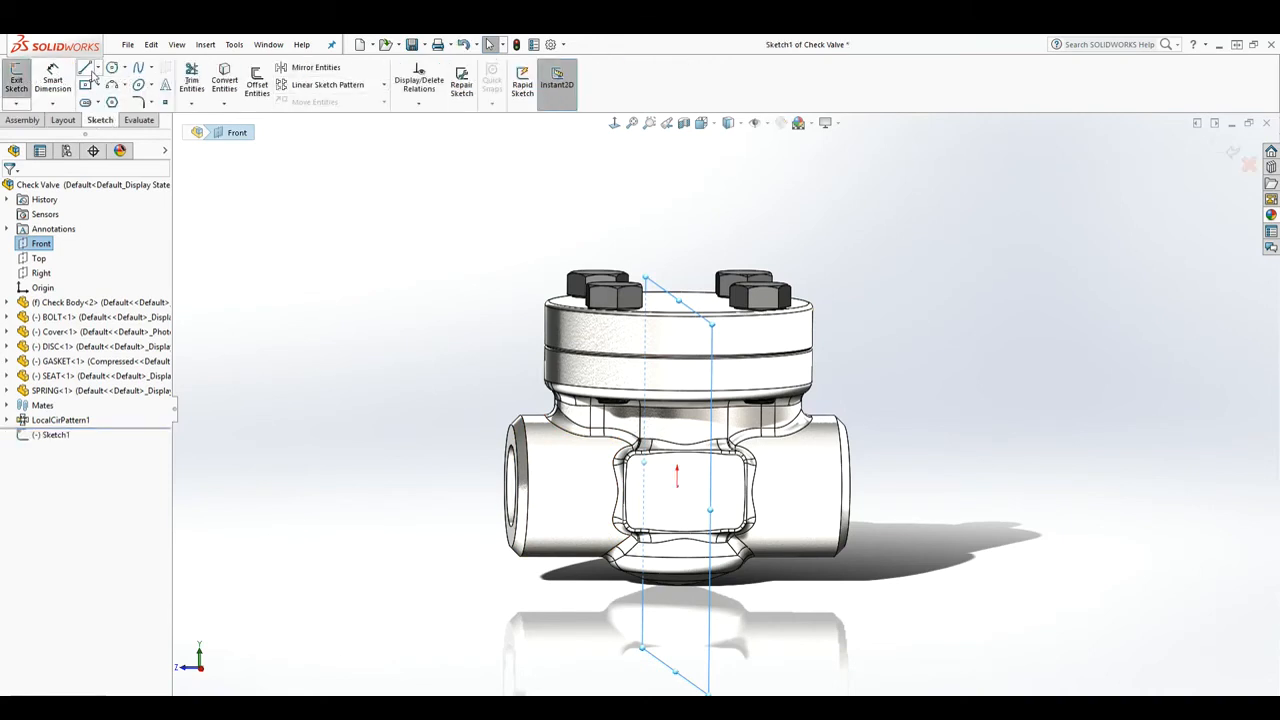
pyautogui.click(613, 123)
pyautogui.click(725, 497)
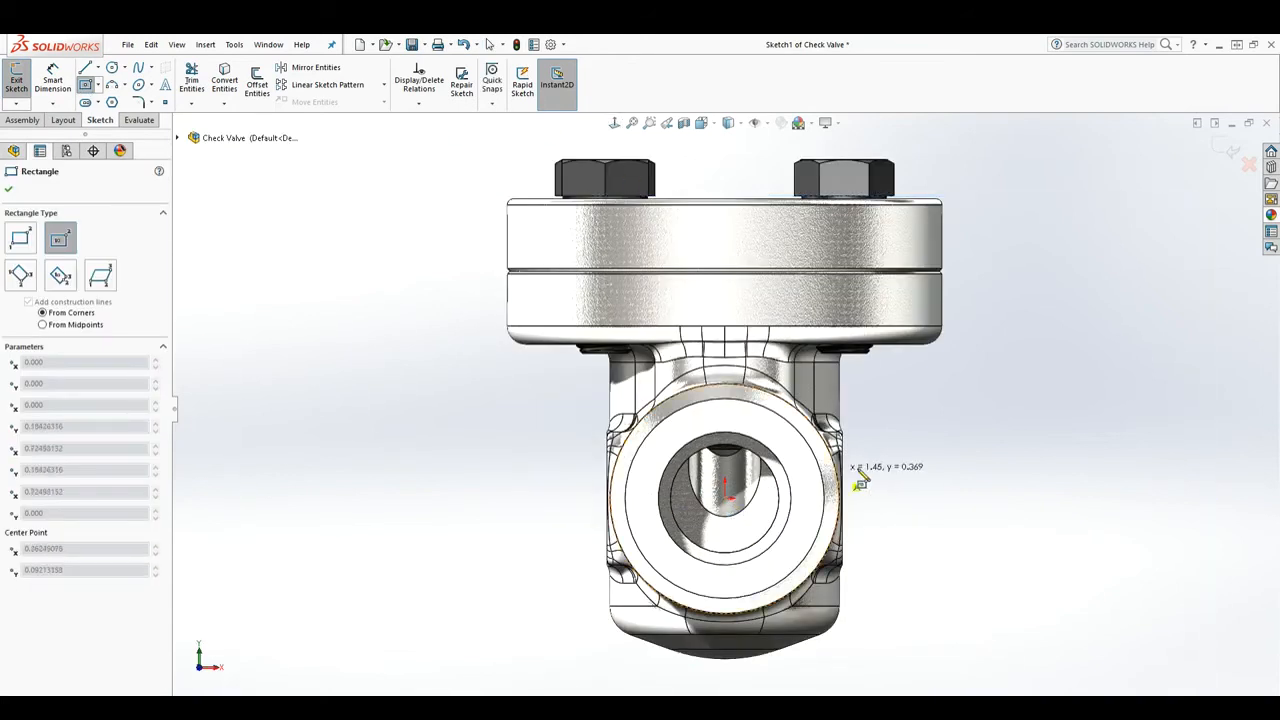
pyautogui.click(884, 660)
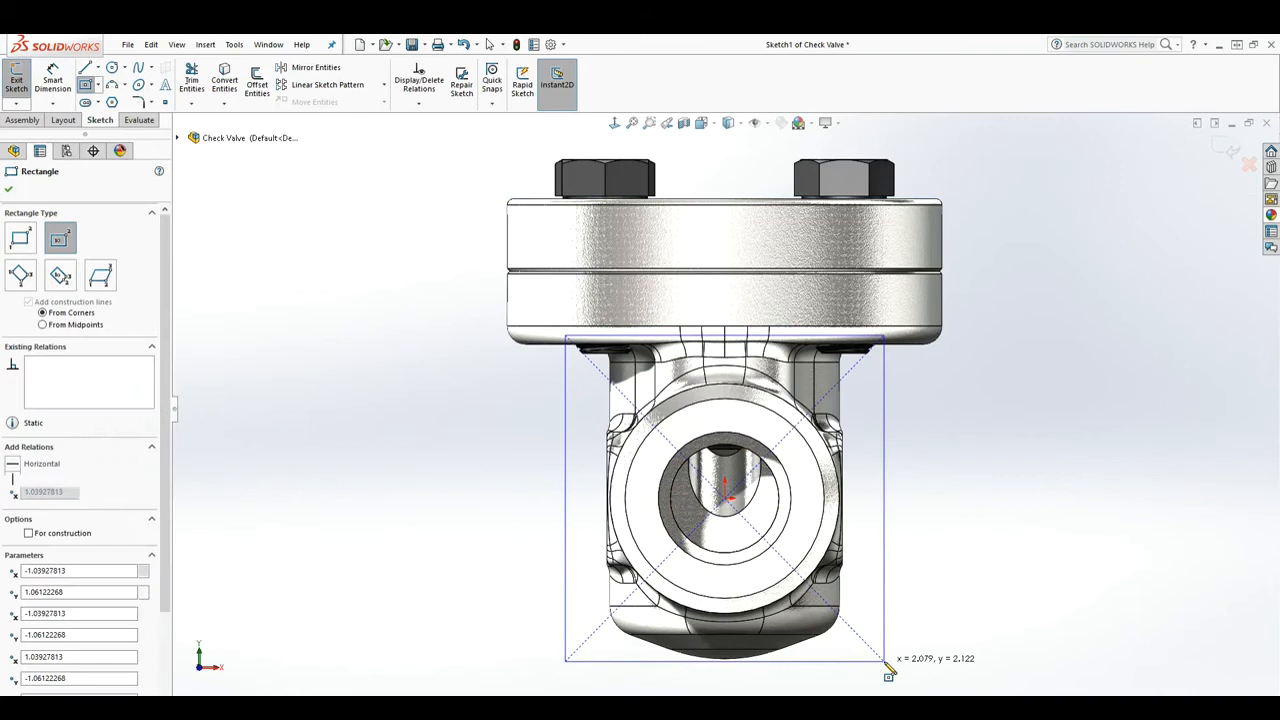
pyautogui.click(1254, 141)
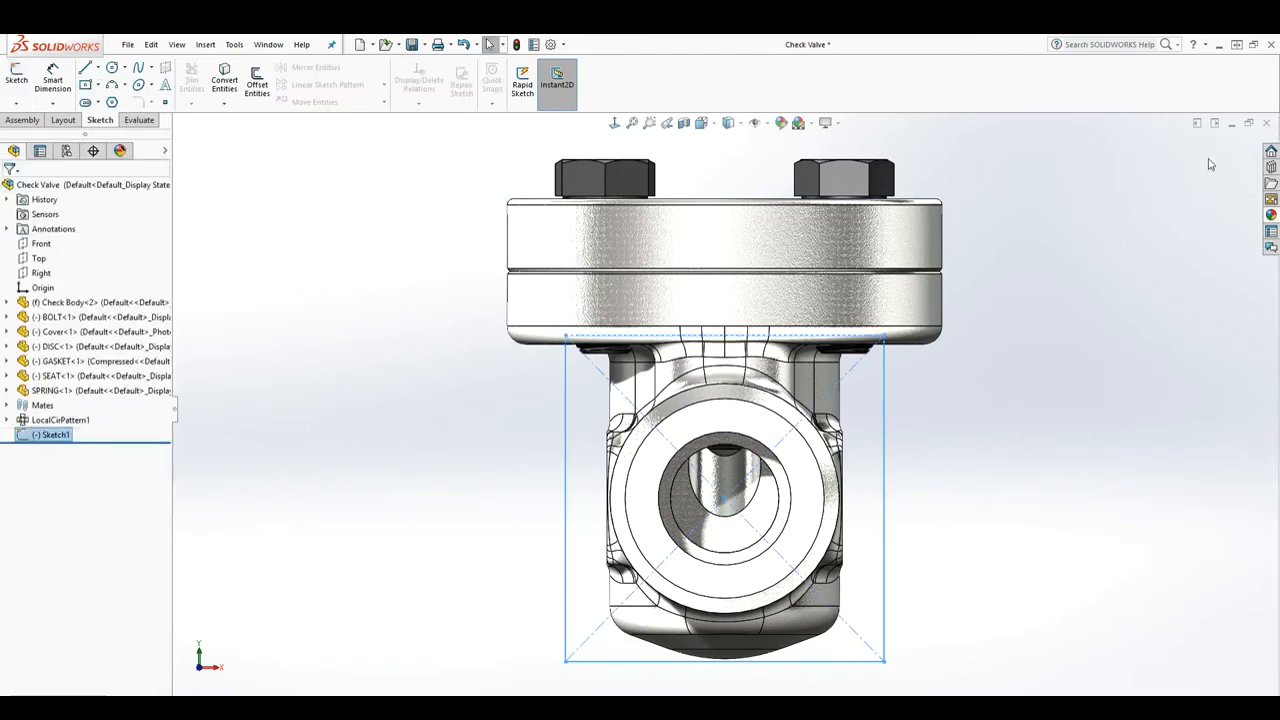
# Make an Extruded Cut from the rectangle sketch, set to Through All with all components in its feature scope.
pyautogui.moveTo(1101, 399); pyautogui.dragTo(793, 390, button='middle')
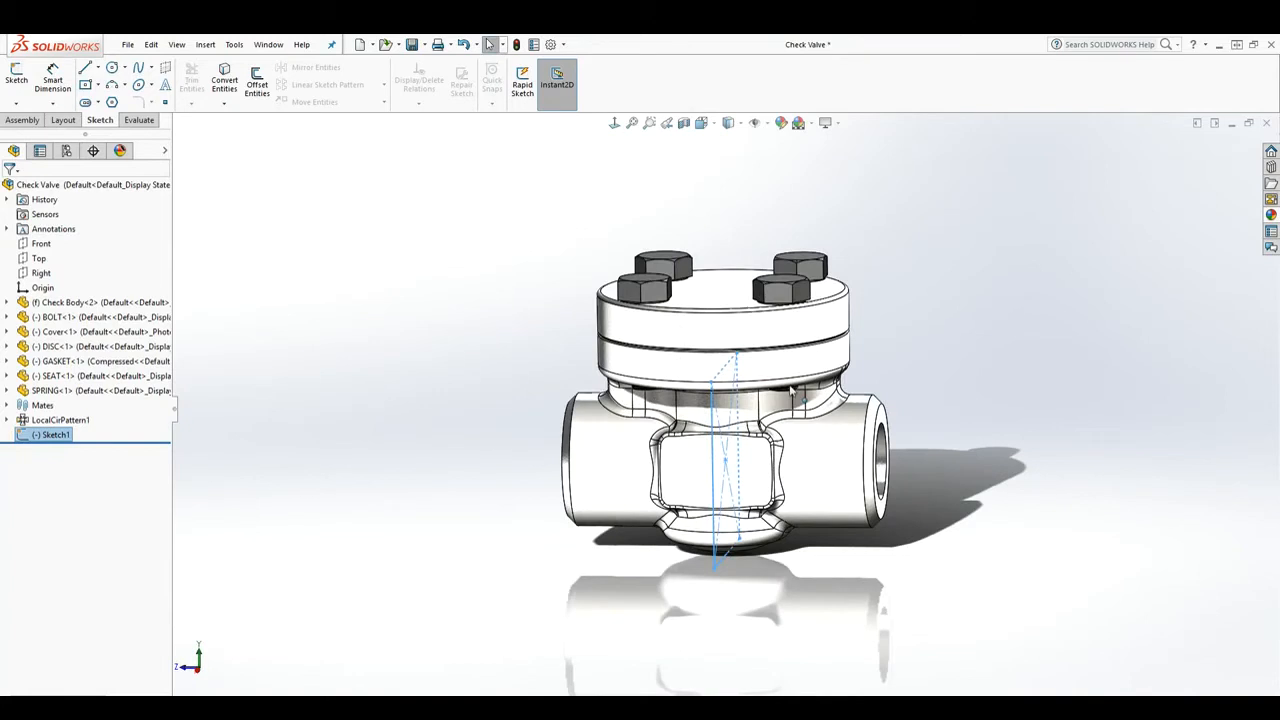
pyautogui.click(22, 124)
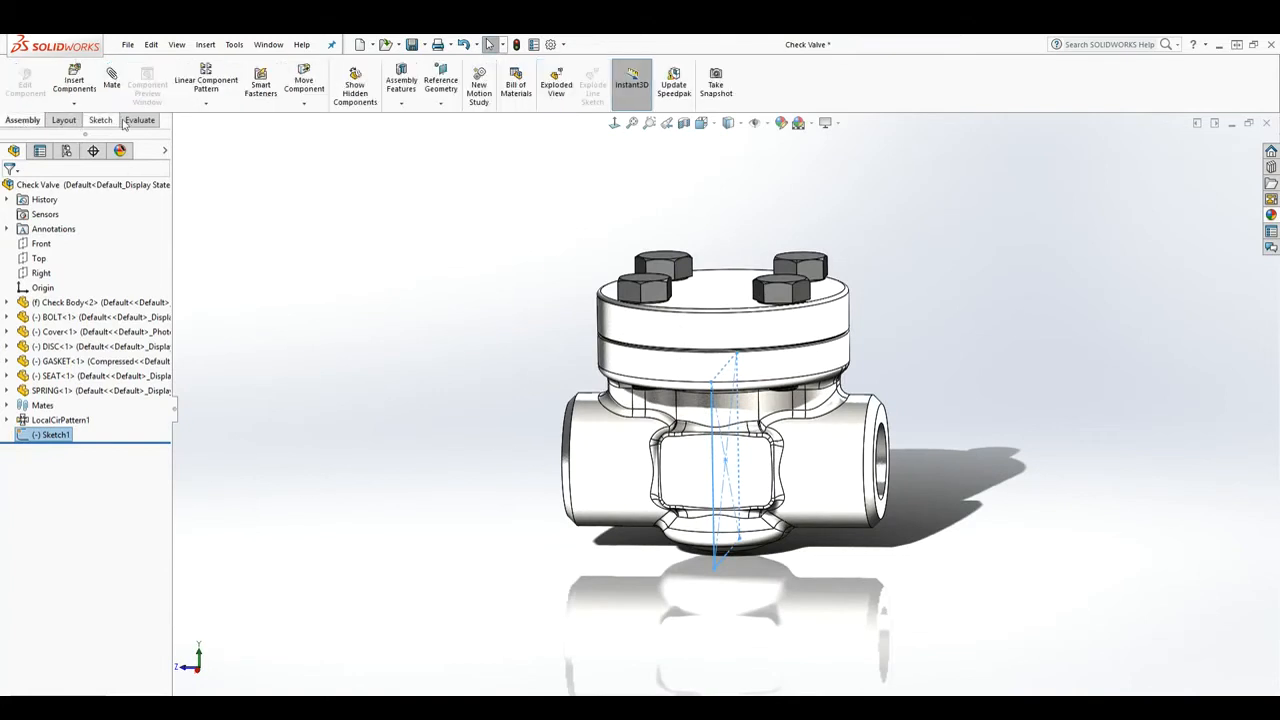
pyautogui.click(404, 95)
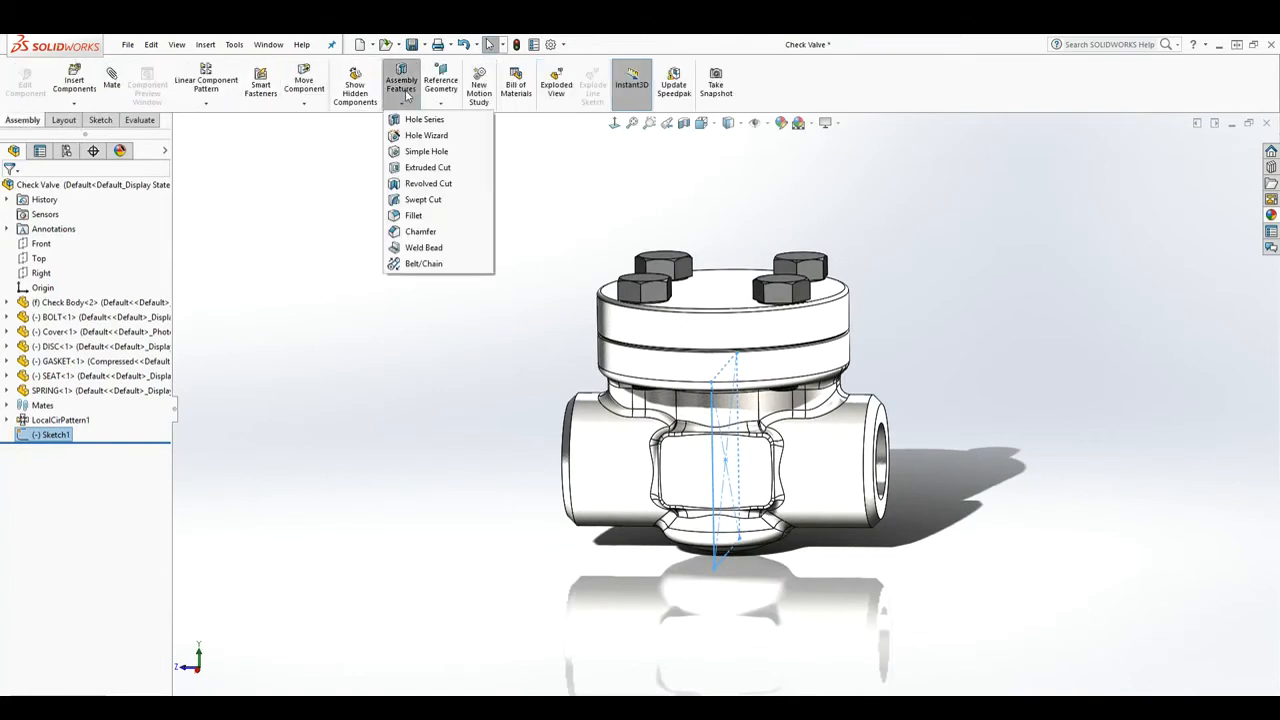
pyautogui.click(441, 92)
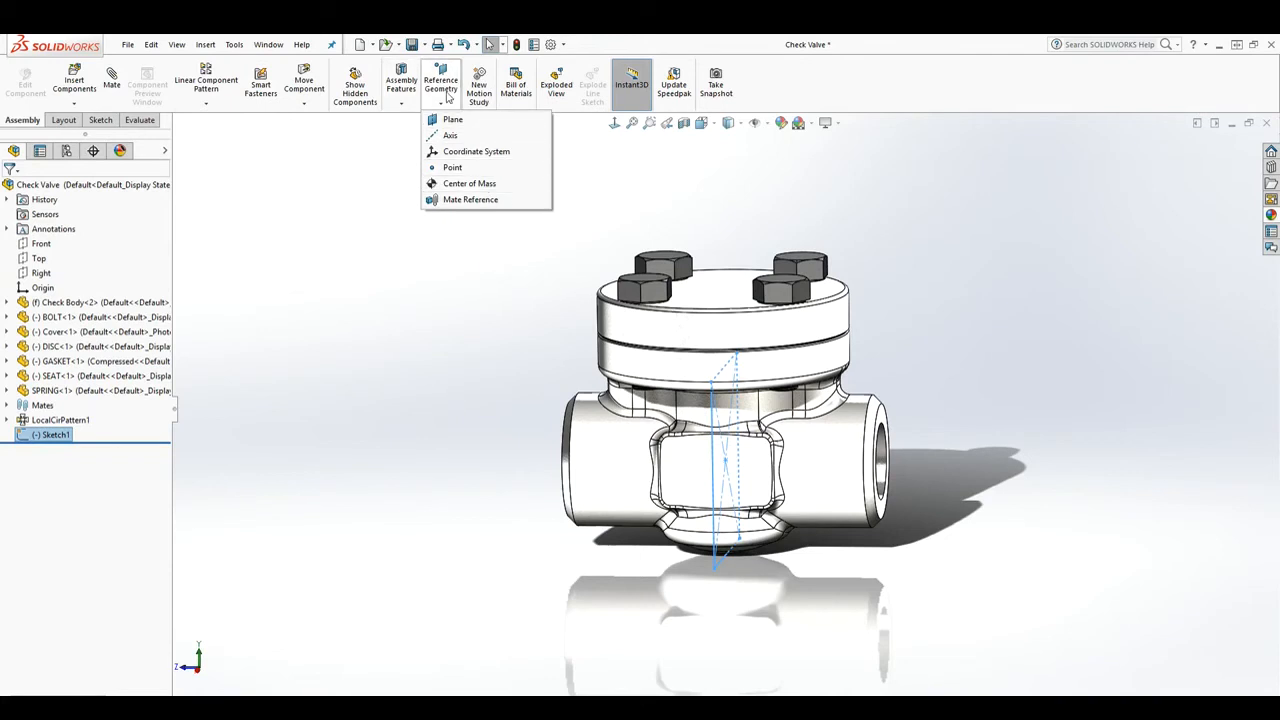
pyautogui.click(401, 92)
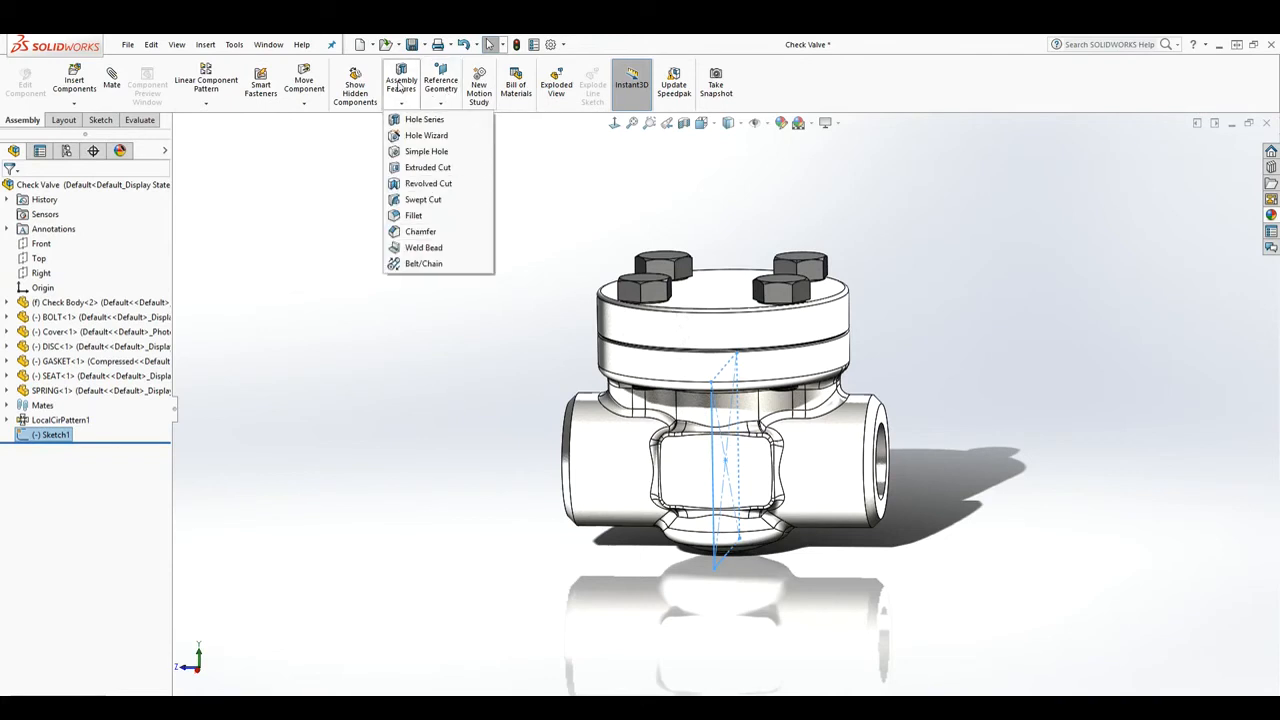
pyautogui.click(431, 168)
pyautogui.hotkey('ctrl', '1')
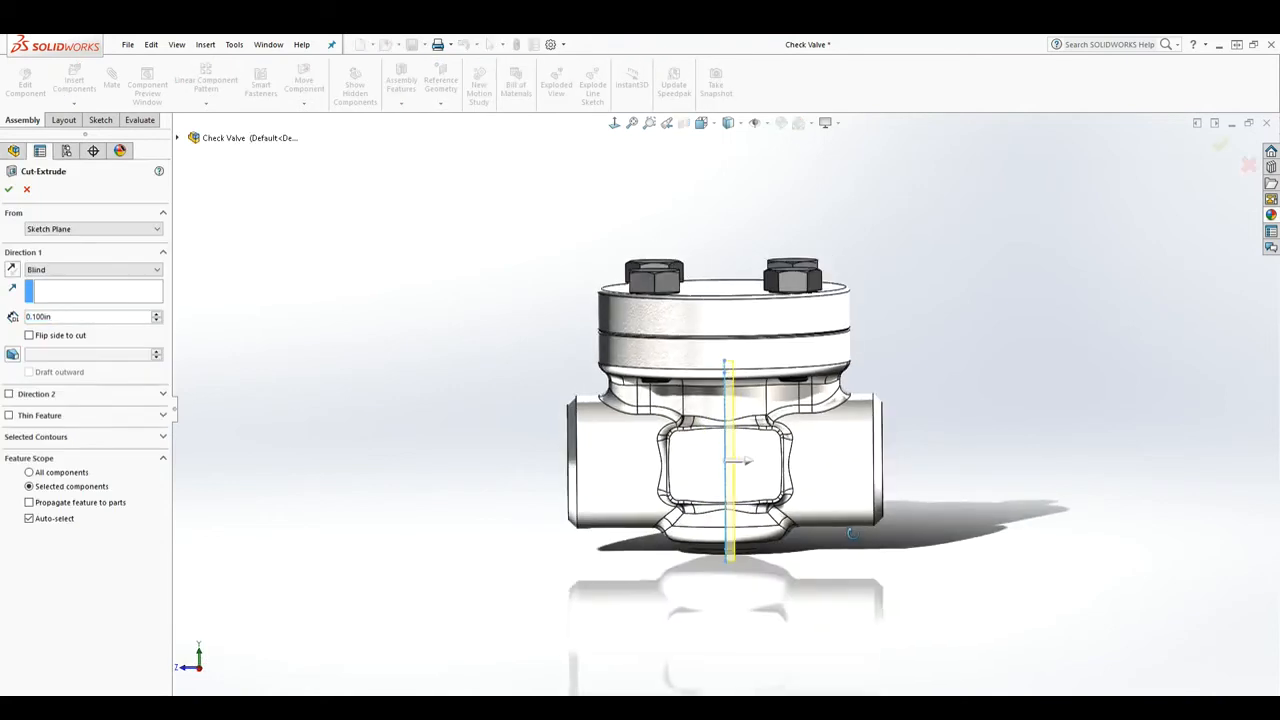
pyautogui.click(97, 270)
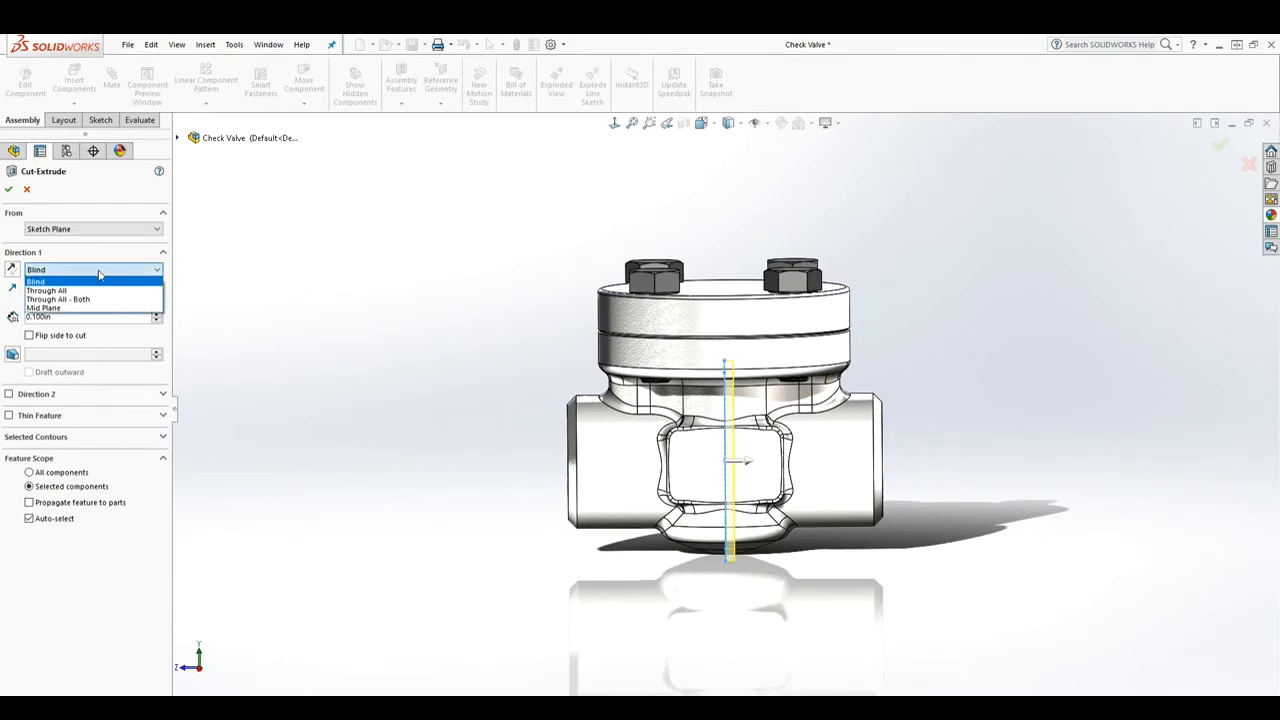
pyautogui.click(85, 293)
pyautogui.hotkey('ctrl', '7')
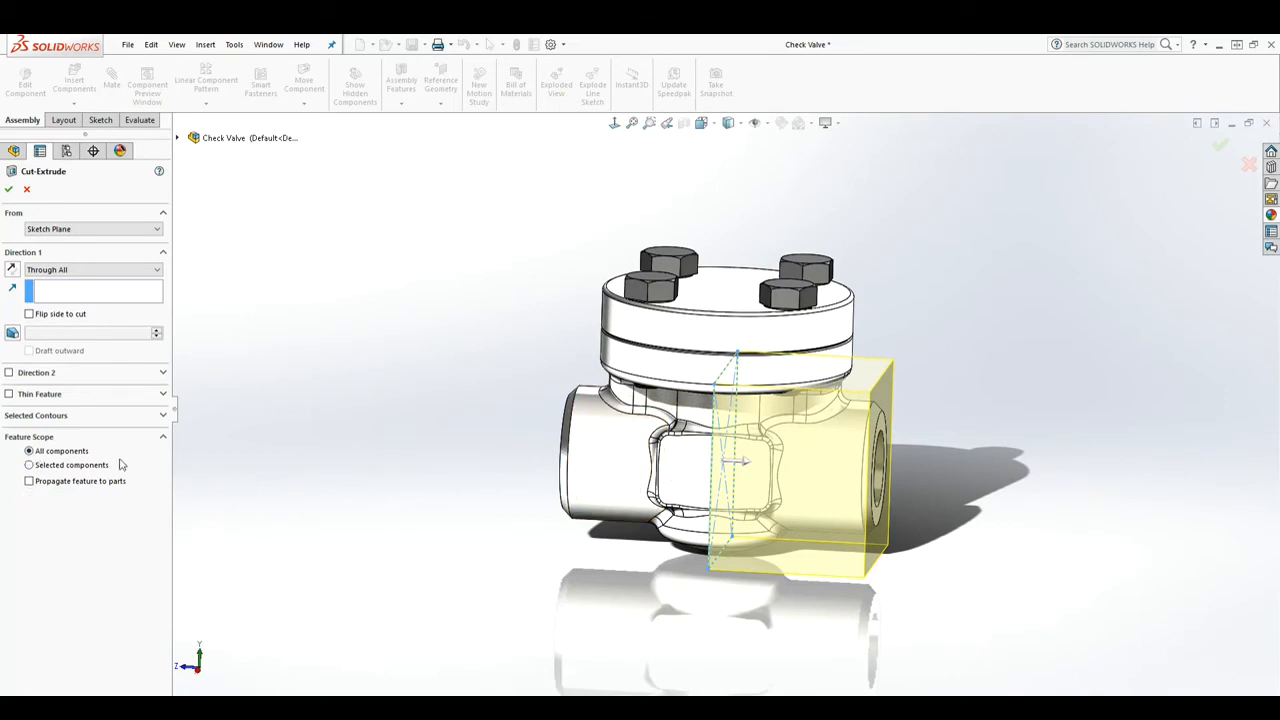
pyautogui.click(162, 416)
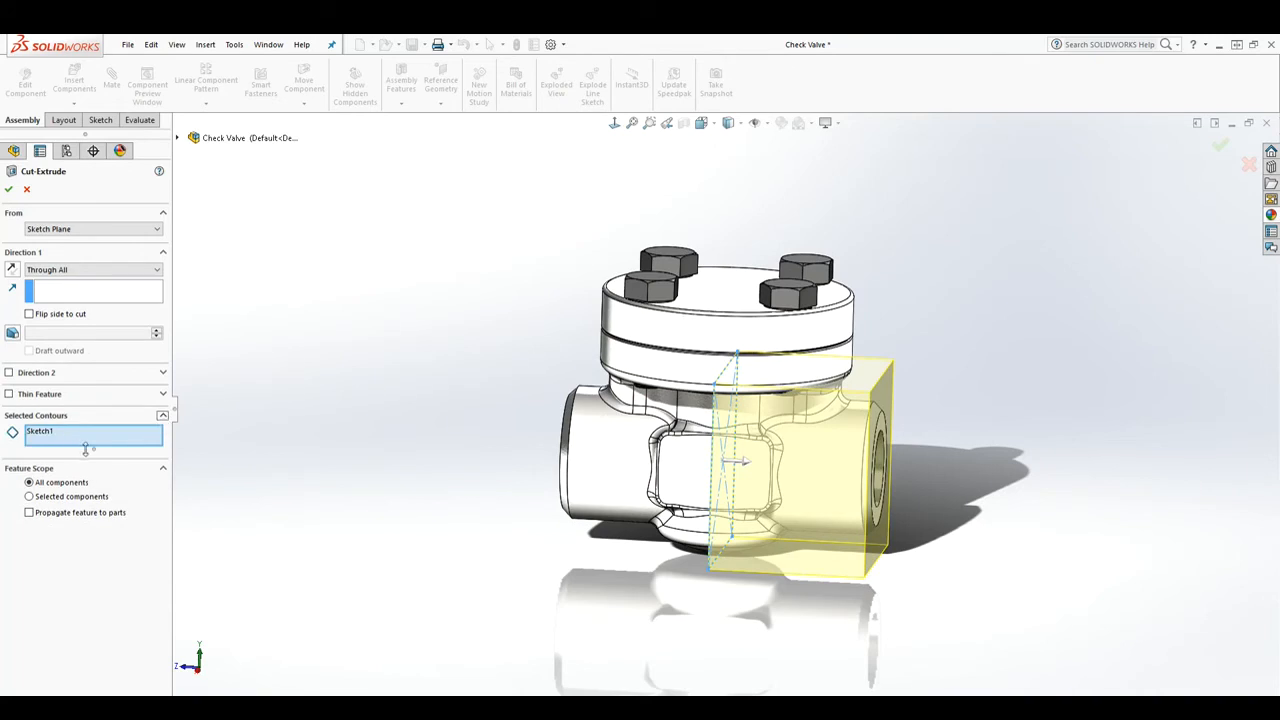
pyautogui.click(8, 188)
# Open the Check Body part on its own, examine its geometry and feature list, and return to the assembly.
pyautogui.moveTo(737, 526); pyautogui.dragTo(666, 444, button='middle')
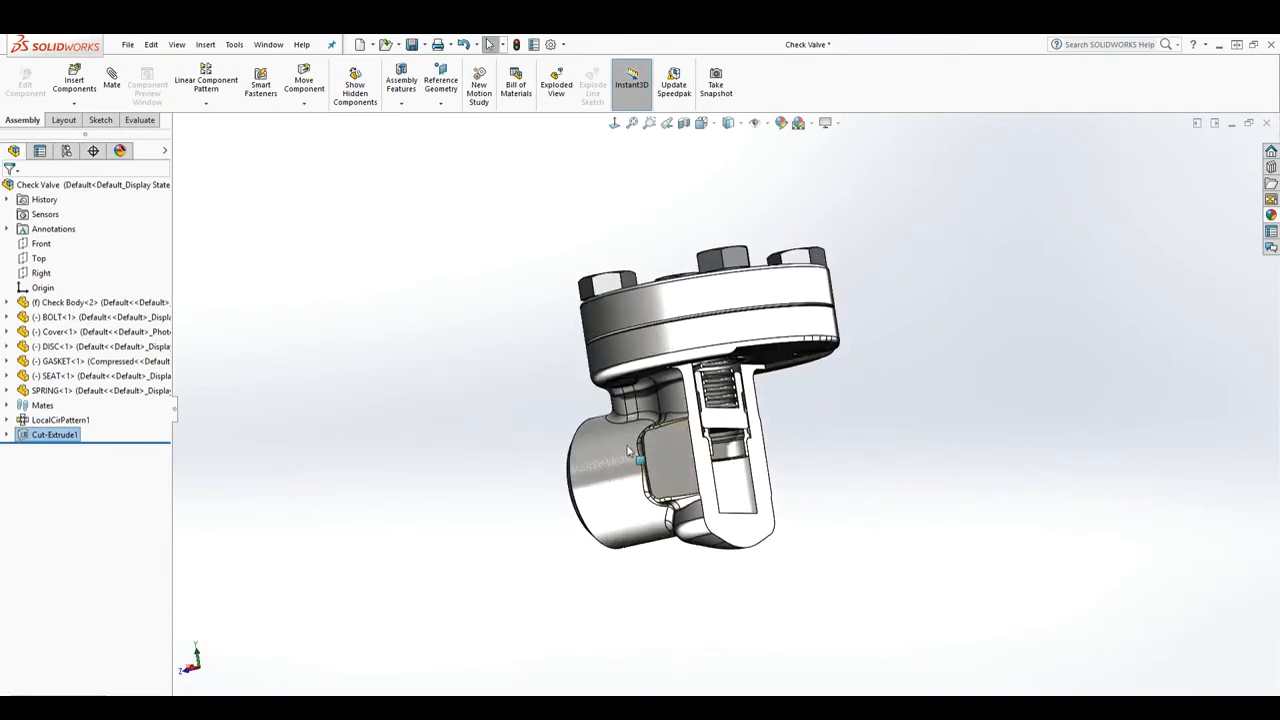
pyautogui.click(591, 458)
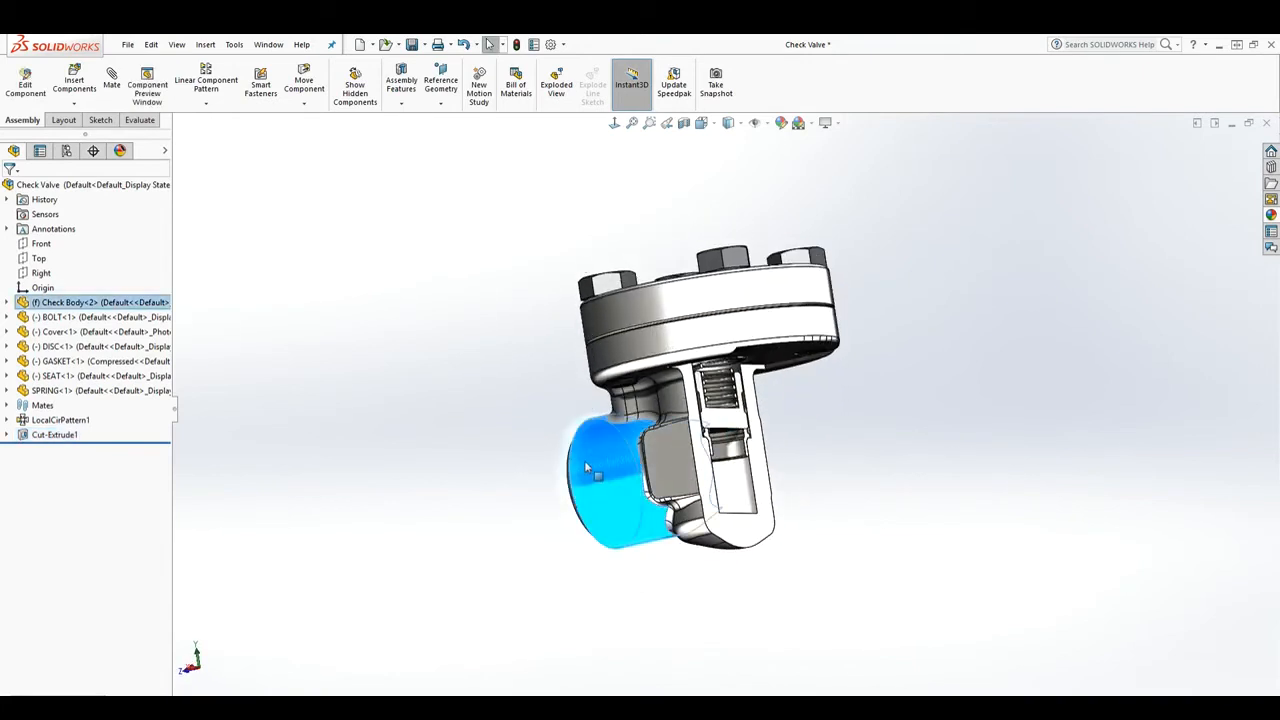
pyautogui.rightClick(584, 460)
pyautogui.click(596, 175)
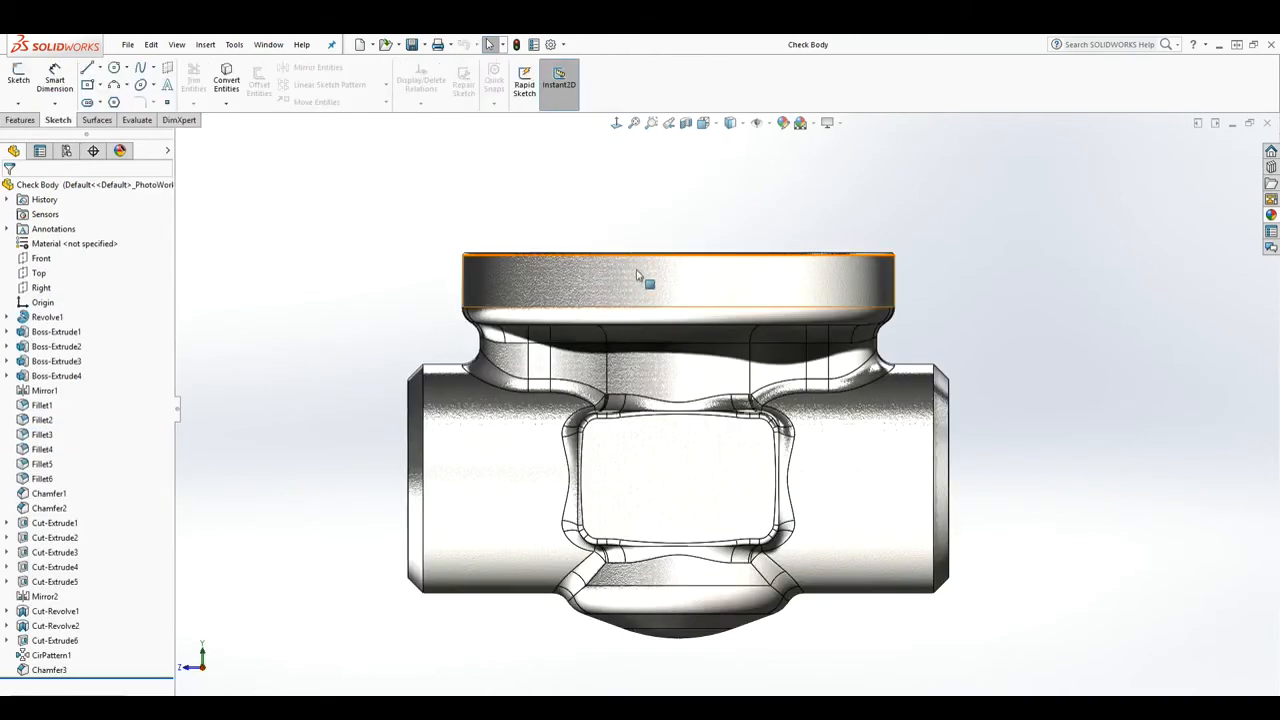
pyautogui.moveTo(722, 408); pyautogui.dragTo(566, 352, button='middle')
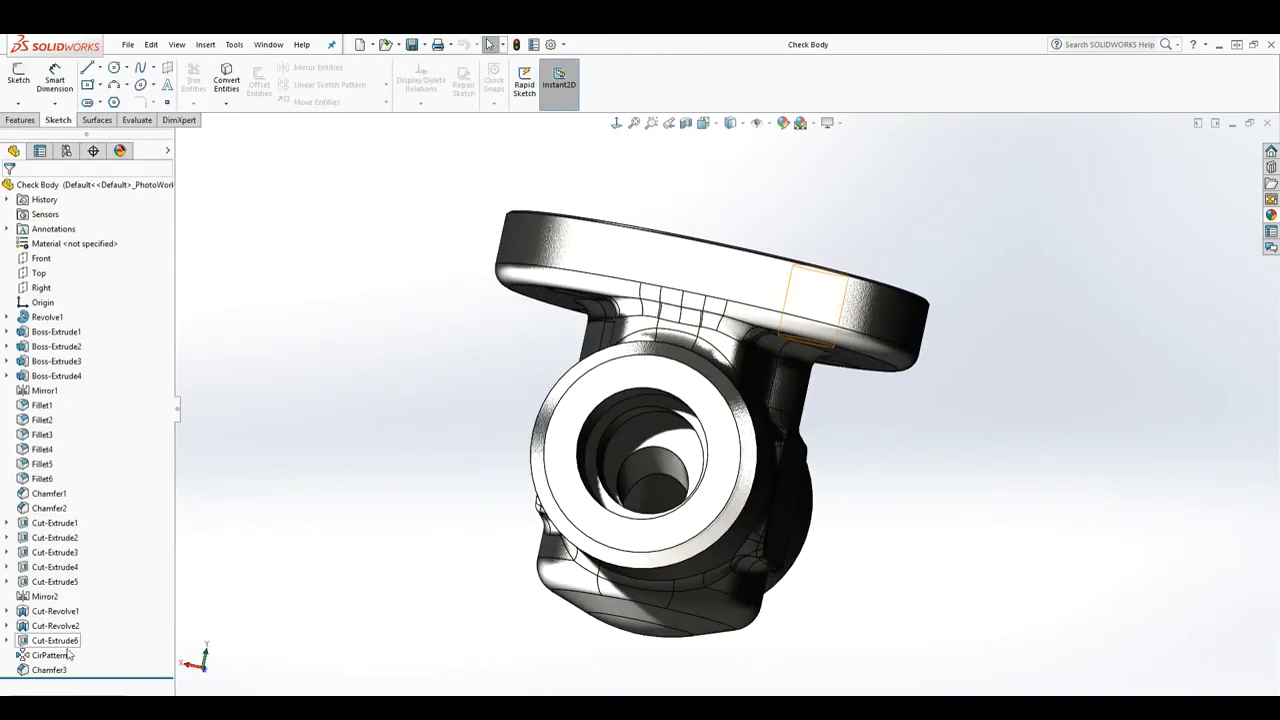
pyautogui.moveTo(471, 491); pyautogui.dragTo(548, 590, button='middle')
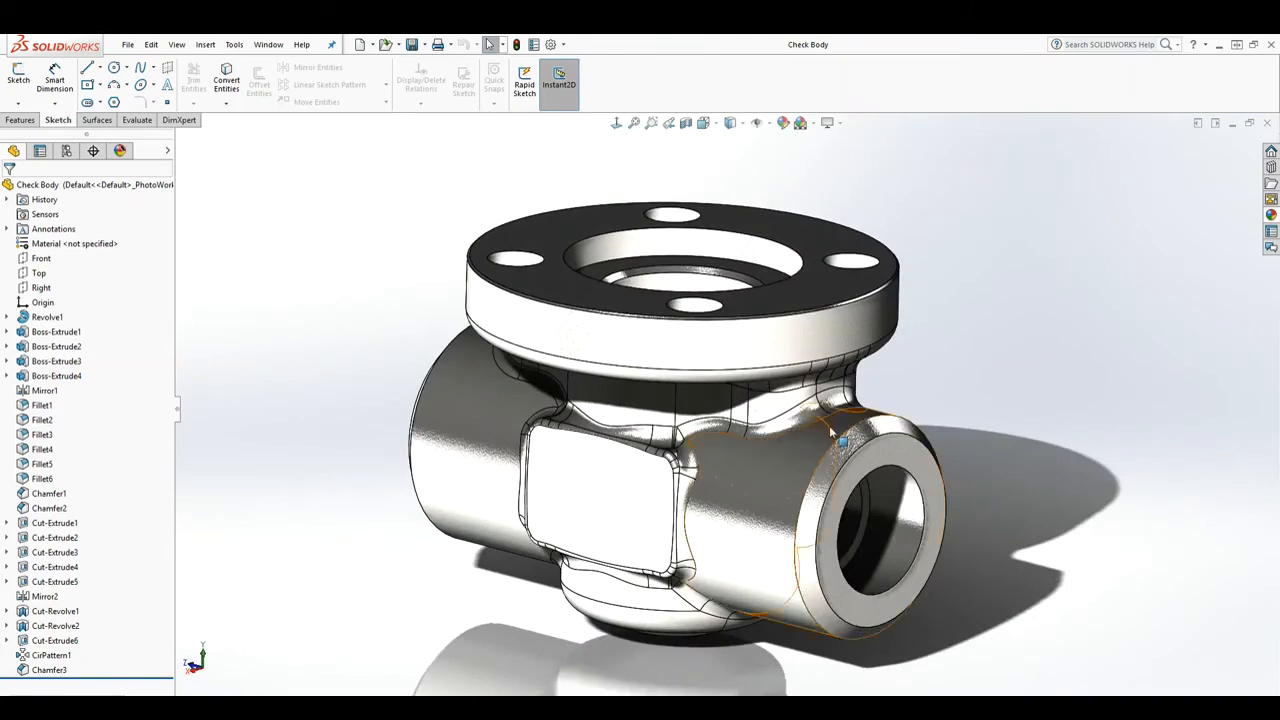
pyautogui.click(1266, 123)
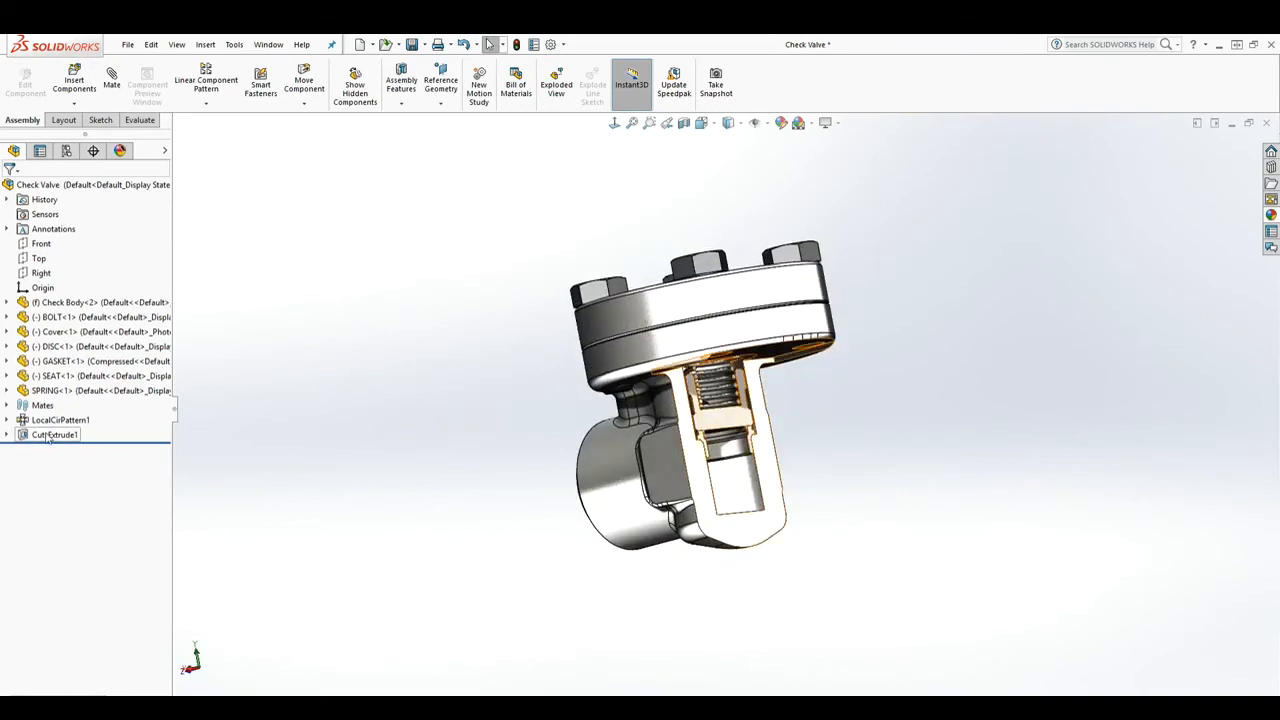
# Edit the assembly's extruded cut and set its feature scope to selected components with Auto-select turned off.
pyautogui.rightClick(48, 434)
pyautogui.click(57, 396)
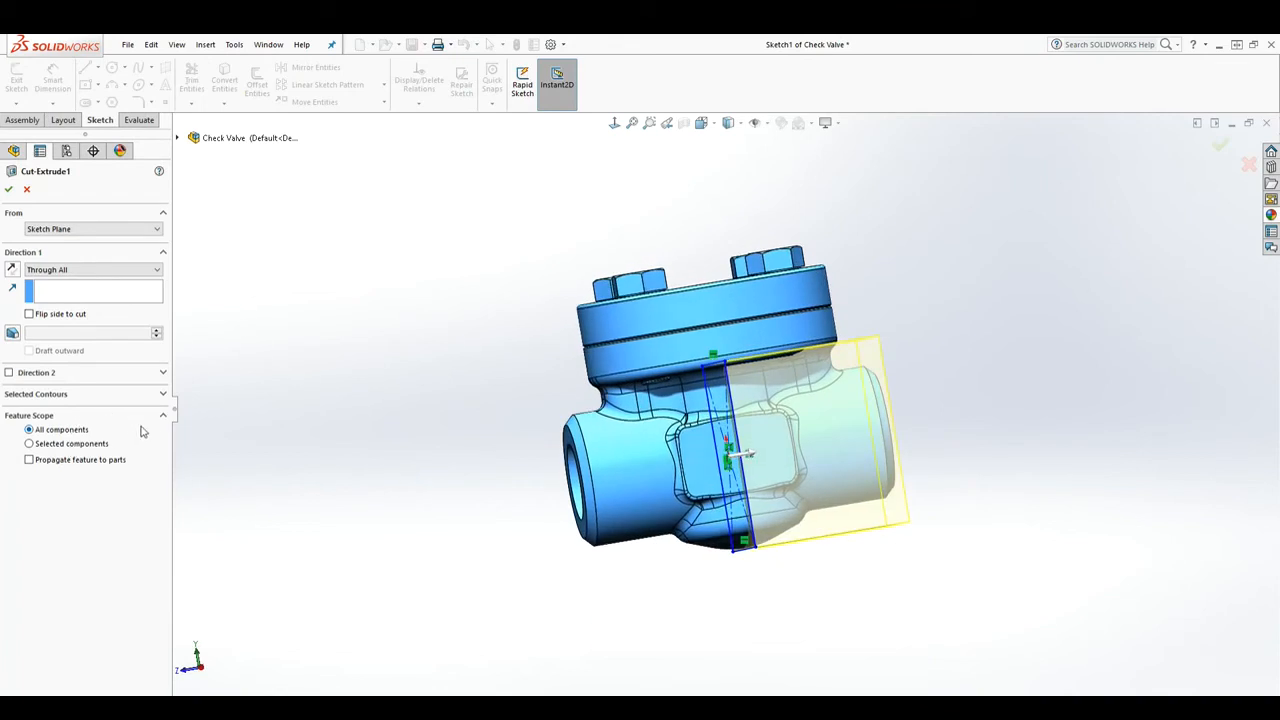
pyautogui.click(162, 396)
pyautogui.click(163, 396)
pyautogui.click(163, 416)
pyautogui.click(163, 416)
pyautogui.click(33, 478)
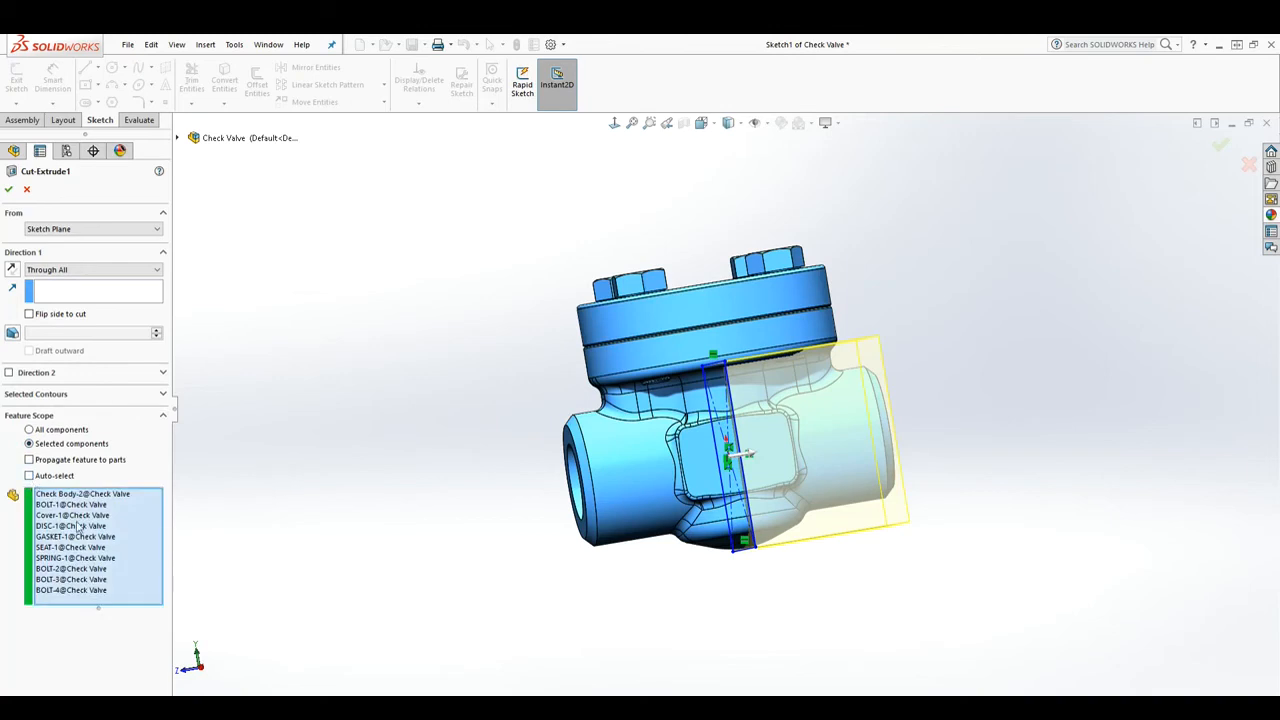
# Exclude the Cover, BOLT-2, BOLT-3 and BOLT-4 from the cut's feature scope and apply the edit.
pyautogui.moveTo(575, 563); pyautogui.dragTo(533, 598, button='middle')
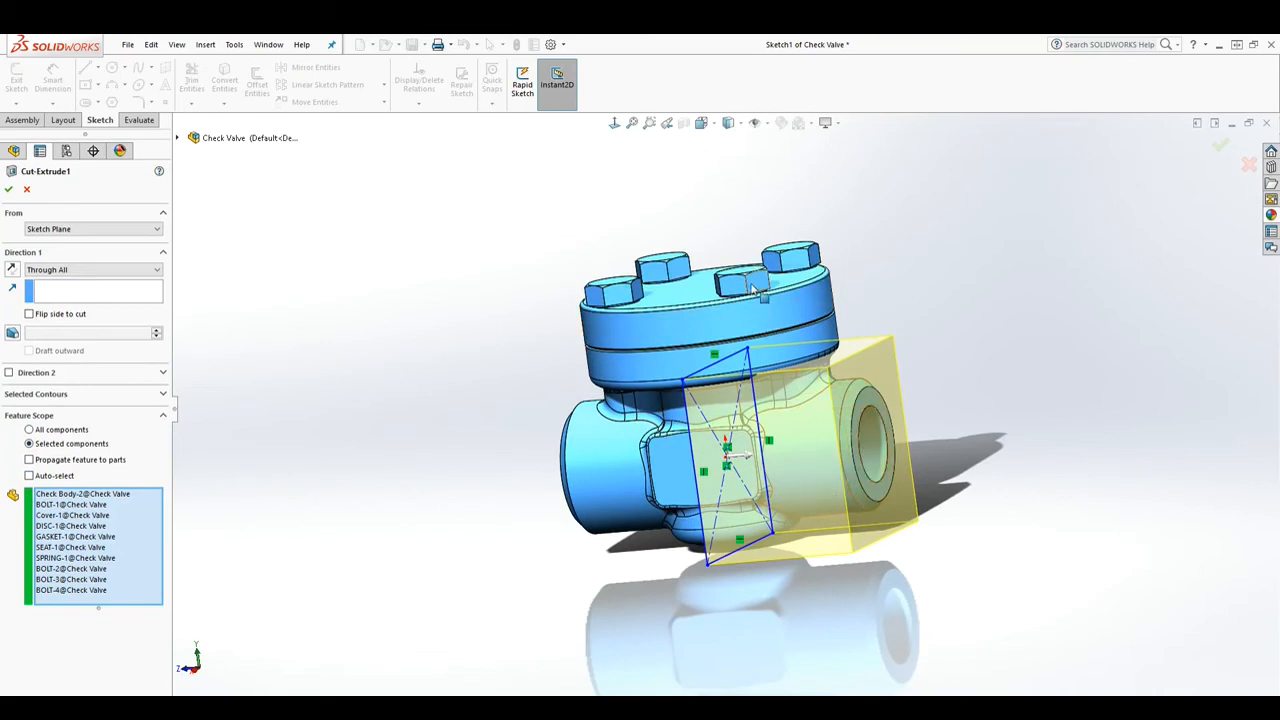
pyautogui.click(752, 289)
pyautogui.click(793, 265)
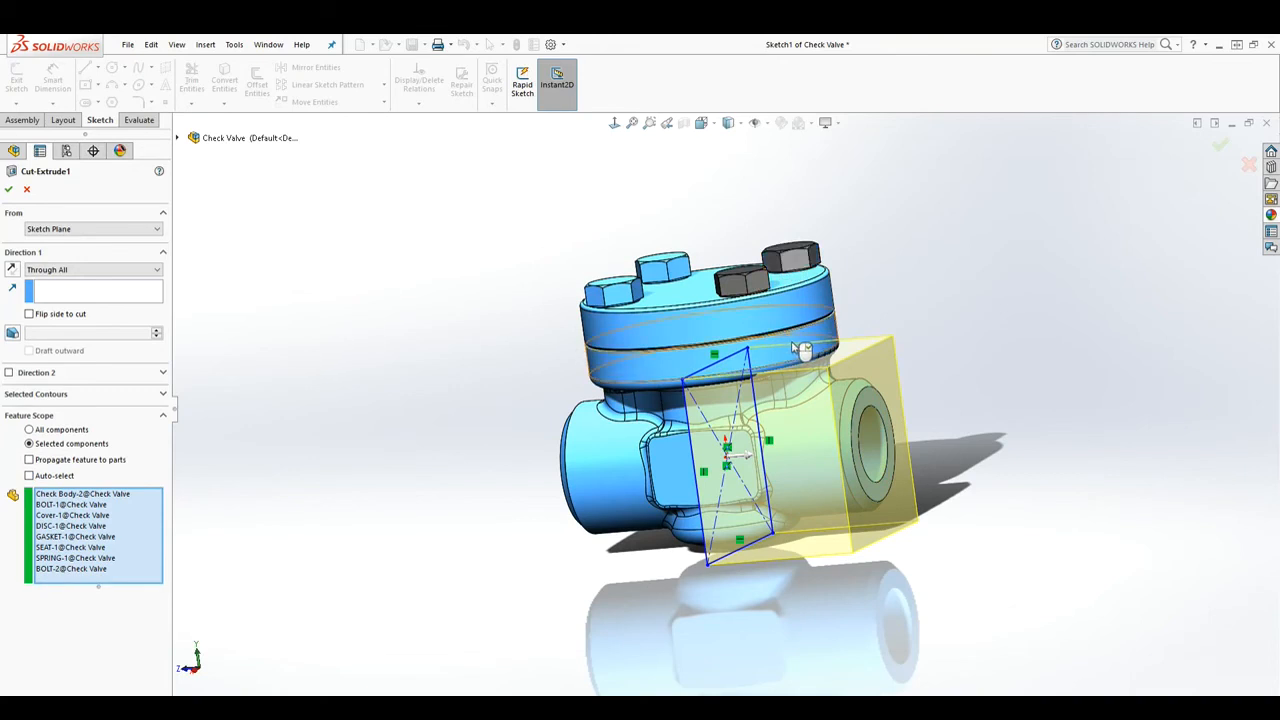
pyautogui.click(770, 334)
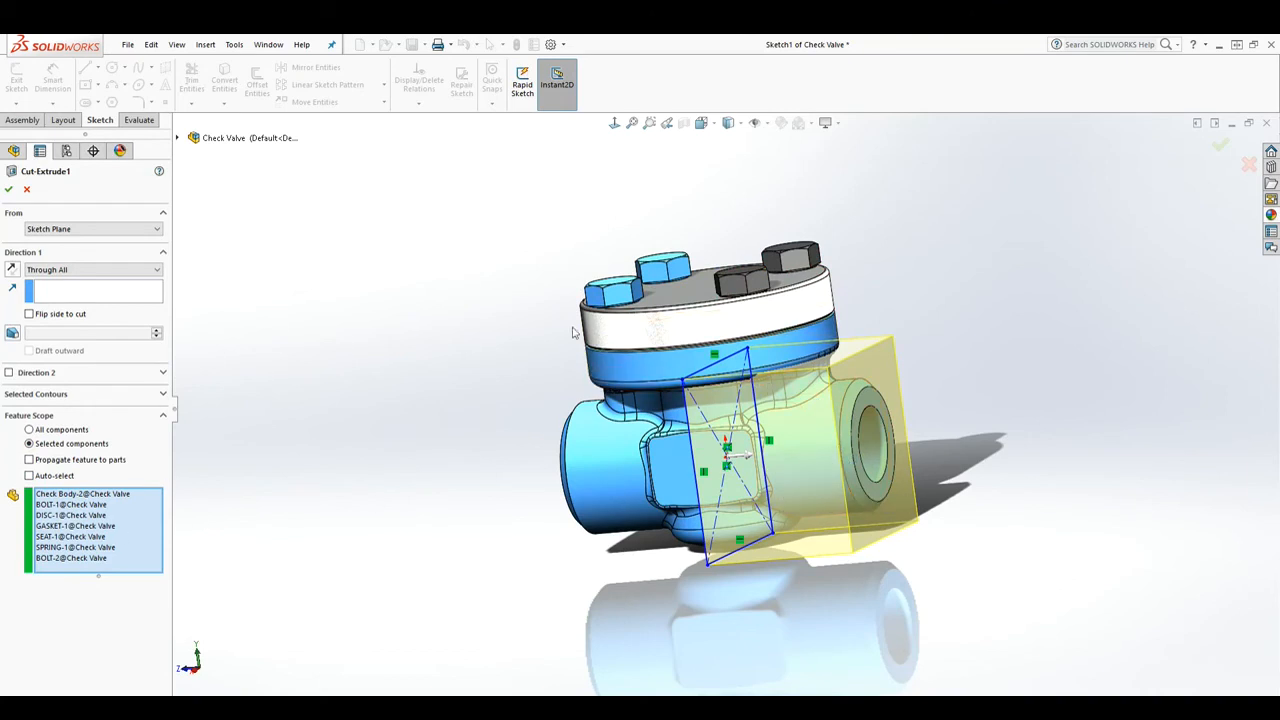
pyautogui.click(617, 300)
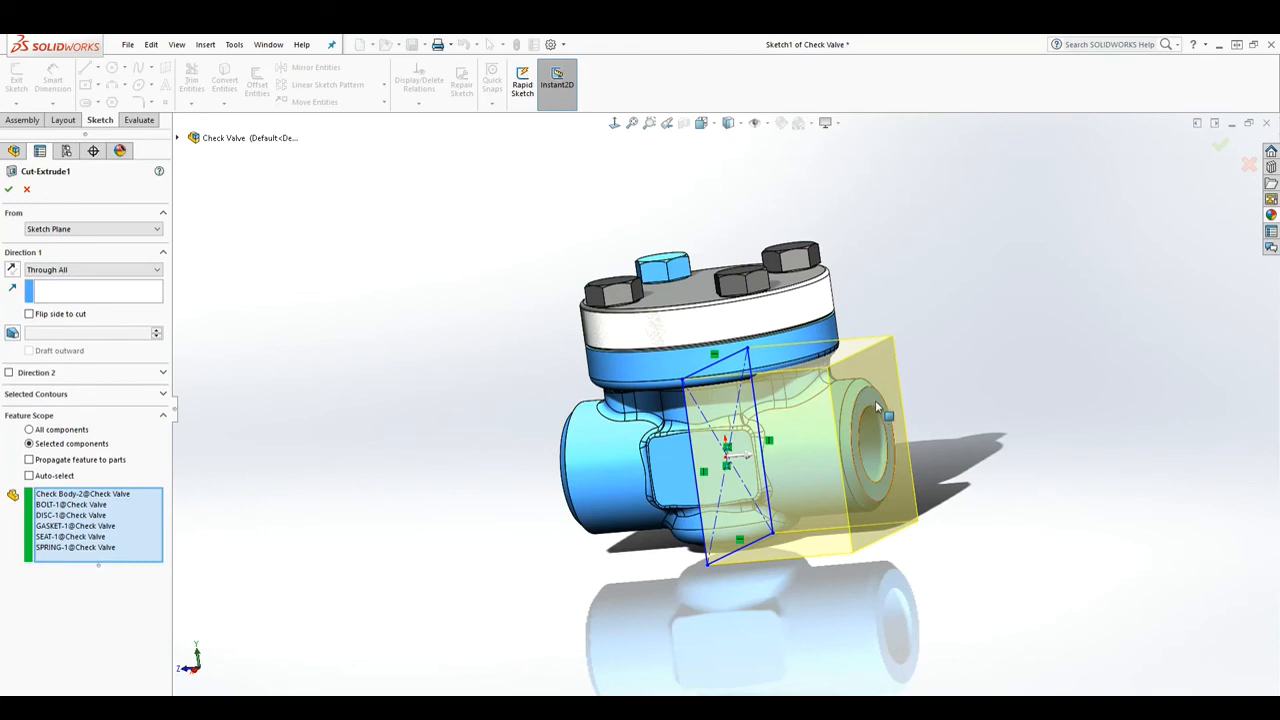
pyautogui.click(9, 189)
pyautogui.moveTo(800, 422); pyautogui.dragTo(808, 450, button='middle')
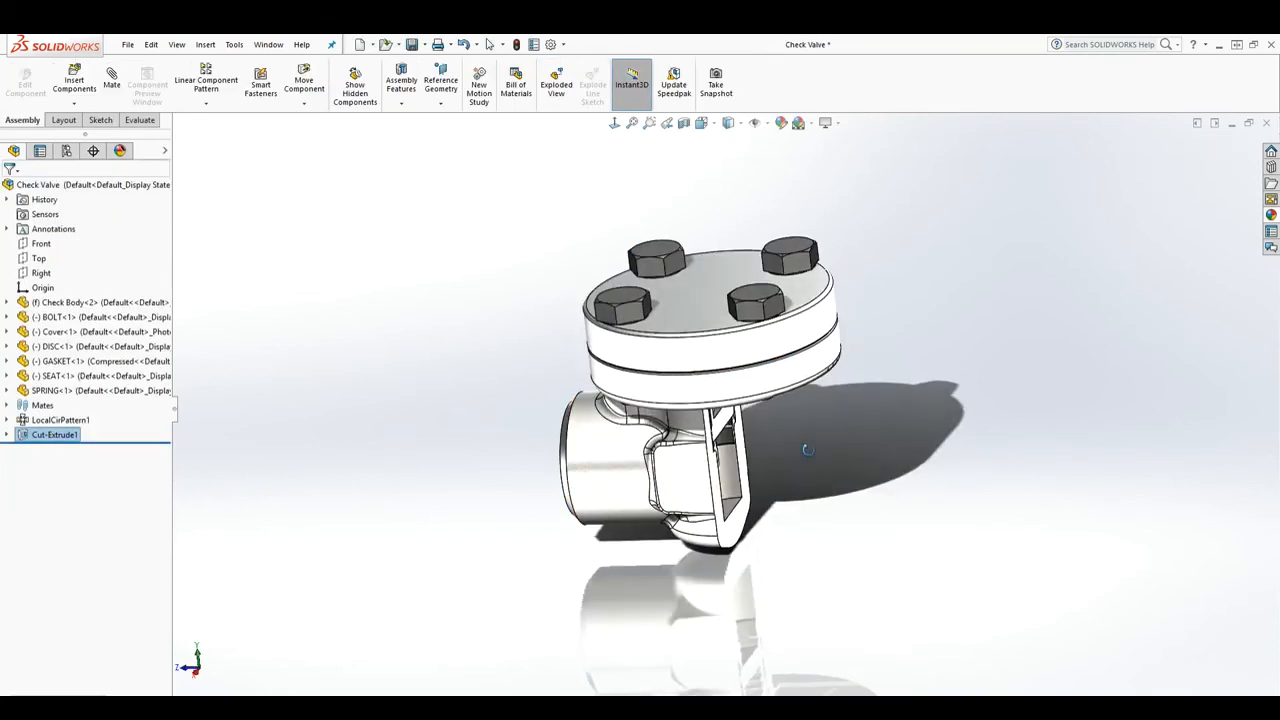
# Create an assembly-level Fillet with a symmetric 0.1 in radius on the six vertical edges of the BOLT-3 hex head.
pyautogui.scroll(-1, 747, 270)
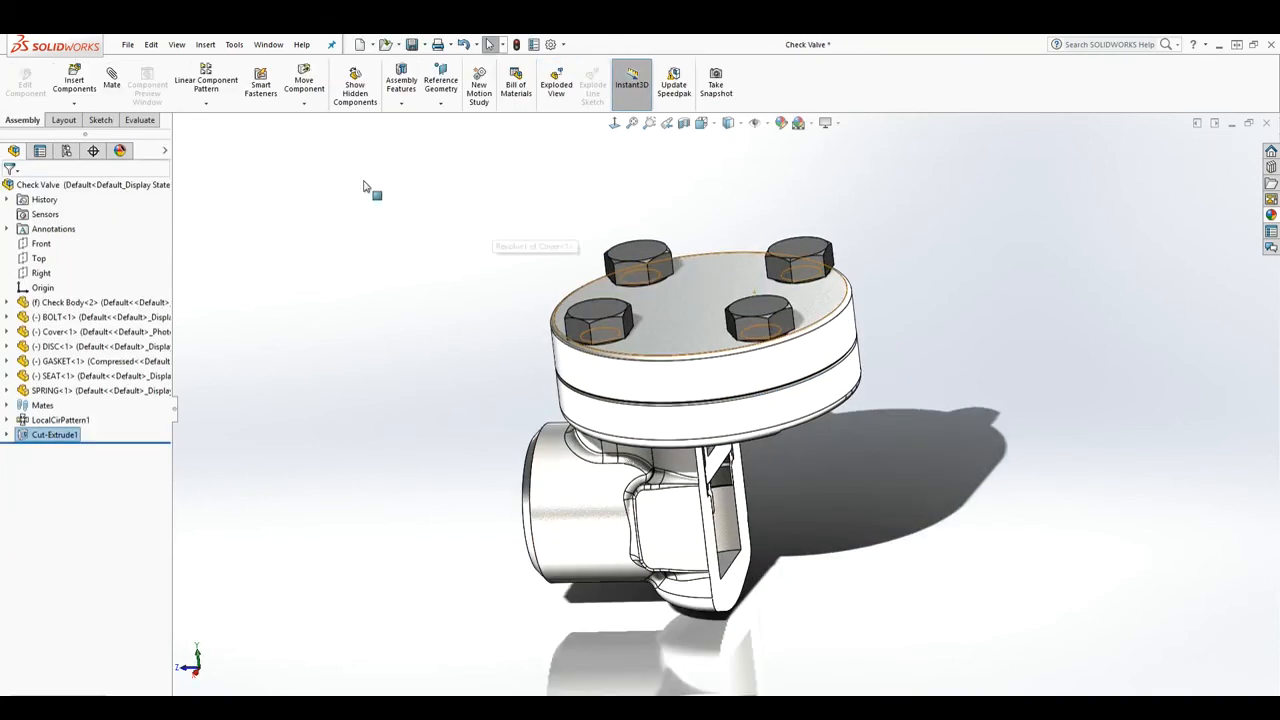
pyautogui.click(402, 105)
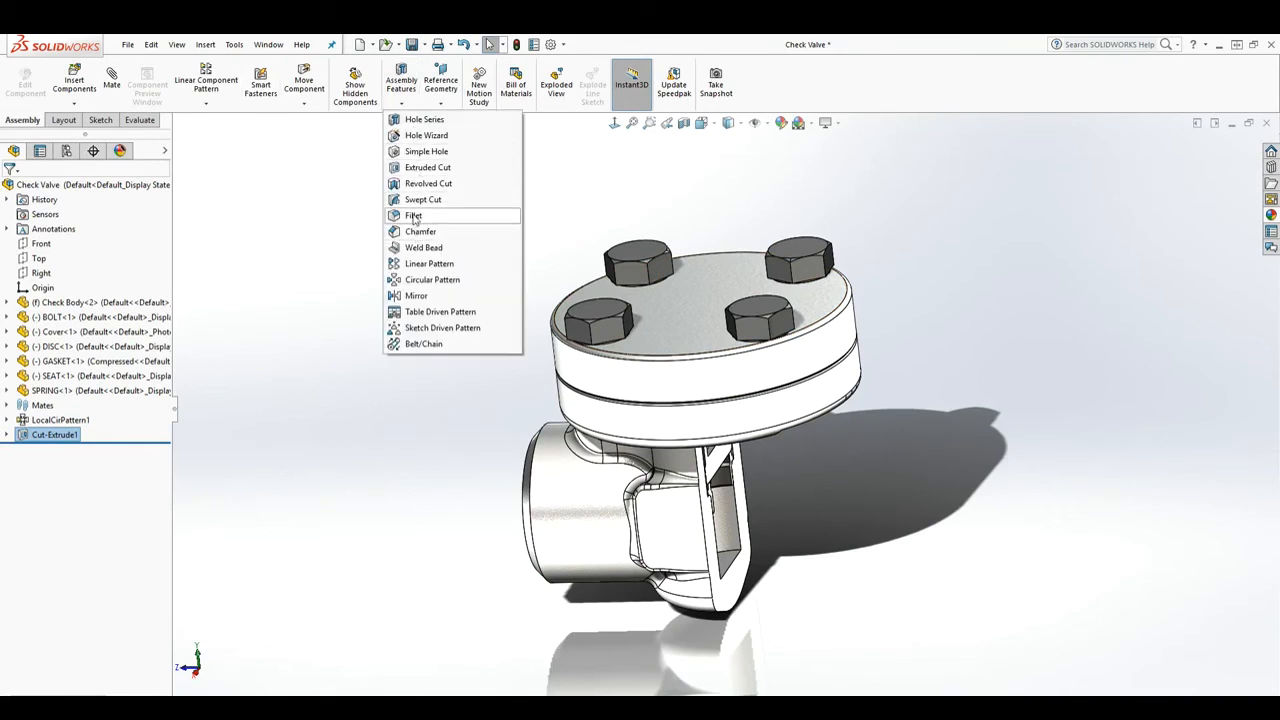
pyautogui.click(414, 216)
pyautogui.scroll(-4, 742, 306)
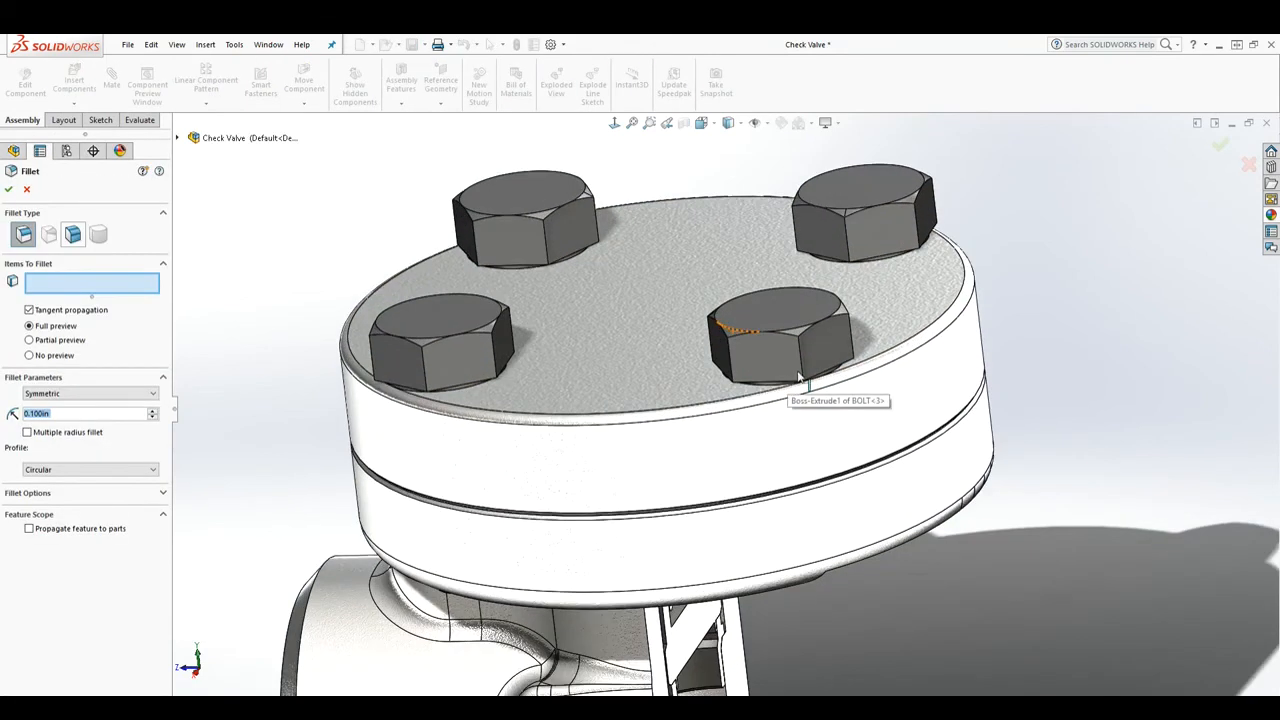
pyautogui.click(798, 360)
pyautogui.moveTo(825, 367); pyautogui.dragTo(818, 340, button='middle')
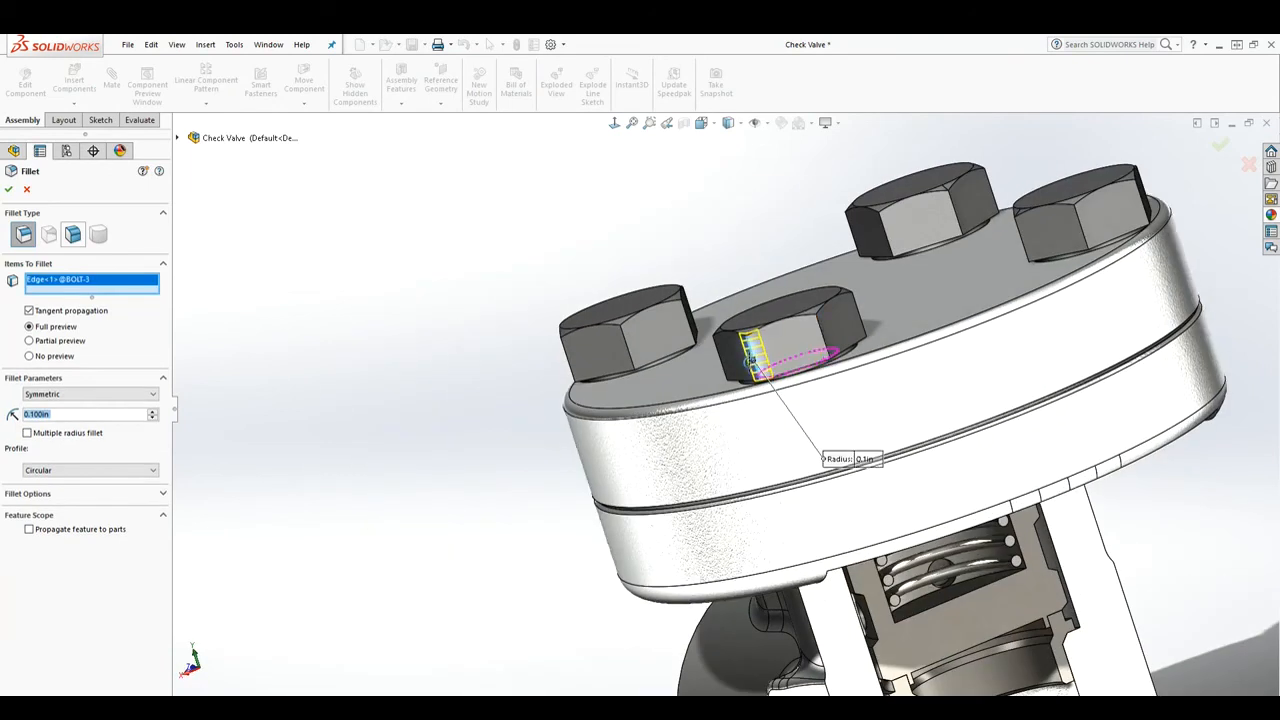
pyautogui.click(826, 339)
pyautogui.click(824, 339)
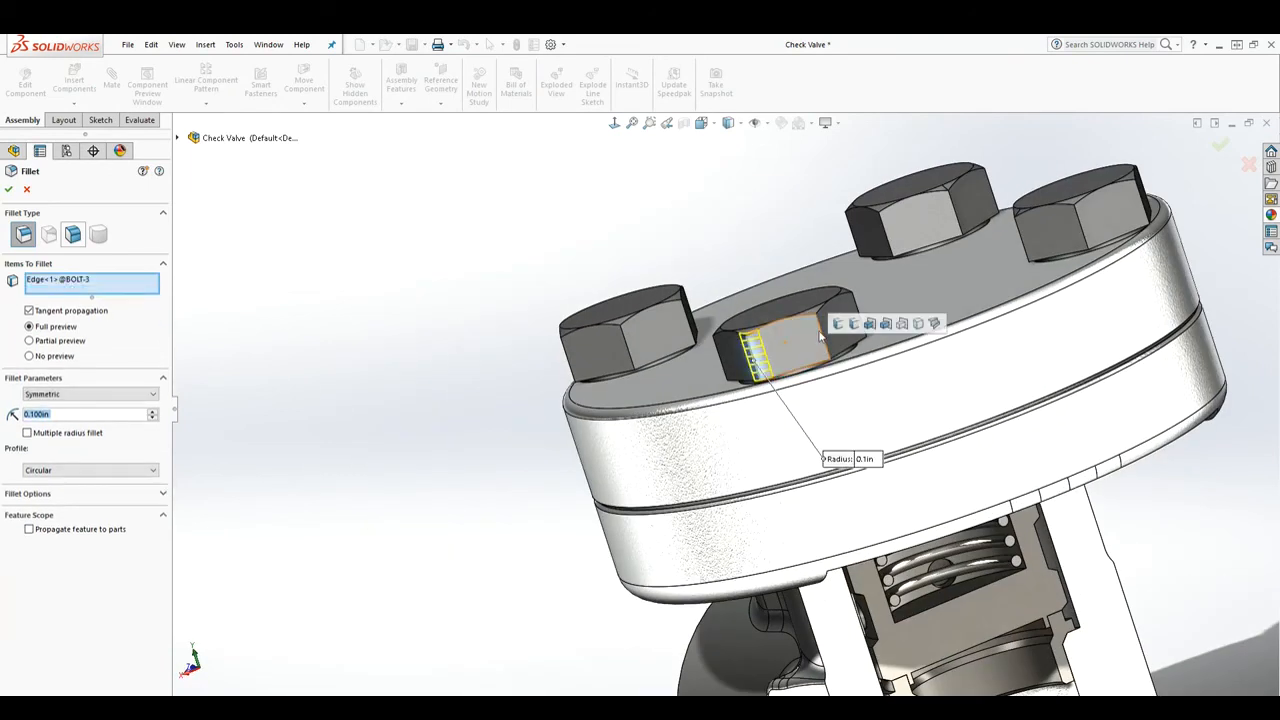
pyautogui.click(822, 336)
pyautogui.moveTo(822, 336); pyautogui.dragTo(752, 400, button='middle')
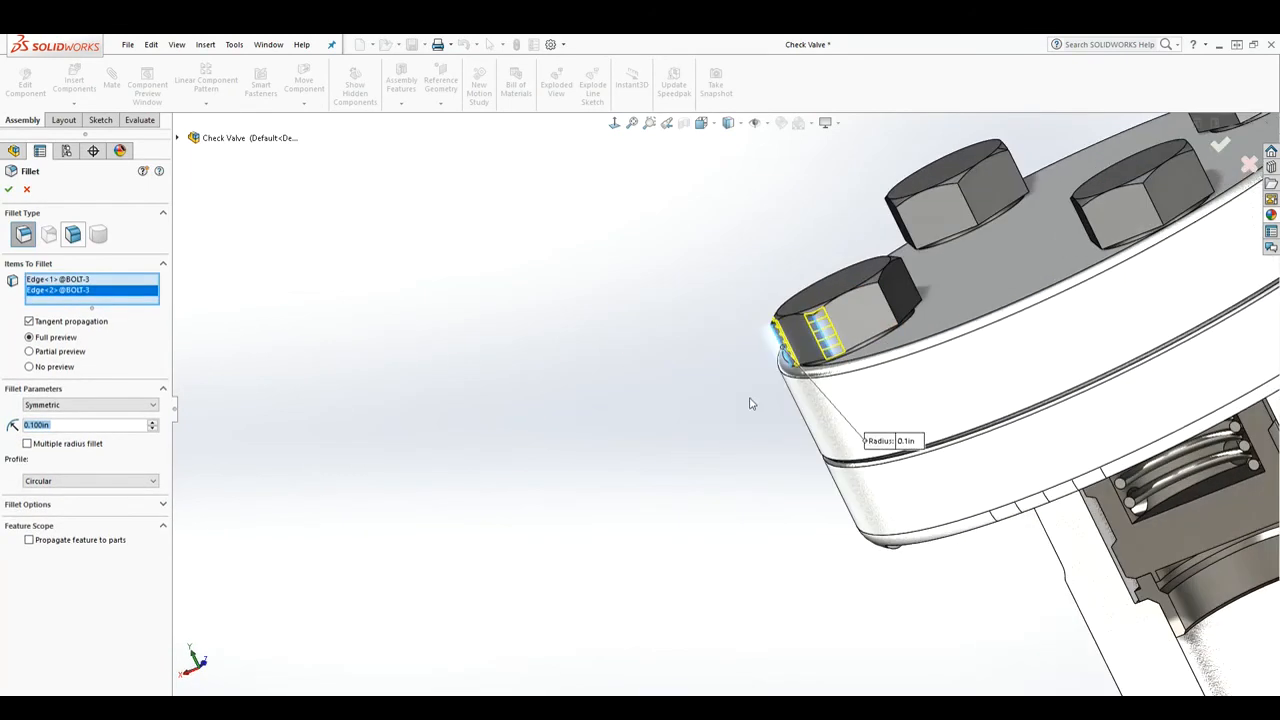
pyautogui.click(890, 310)
pyautogui.moveTo(890, 310); pyautogui.dragTo(925, 275, button='middle')
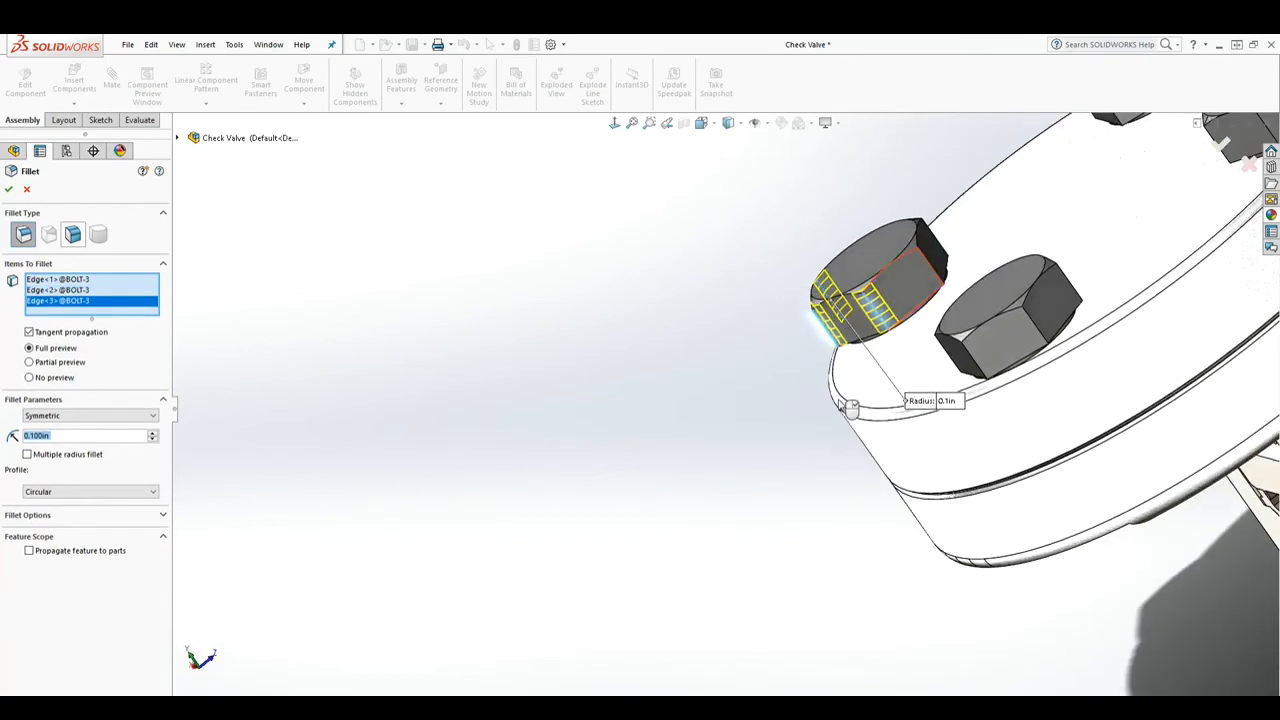
pyautogui.click(929, 270)
pyautogui.moveTo(929, 270); pyautogui.dragTo(1055, 348, button='middle')
pyautogui.click(862, 254)
pyautogui.moveTo(862, 254); pyautogui.dragTo(885, 417, button='middle')
pyautogui.click(858, 193)
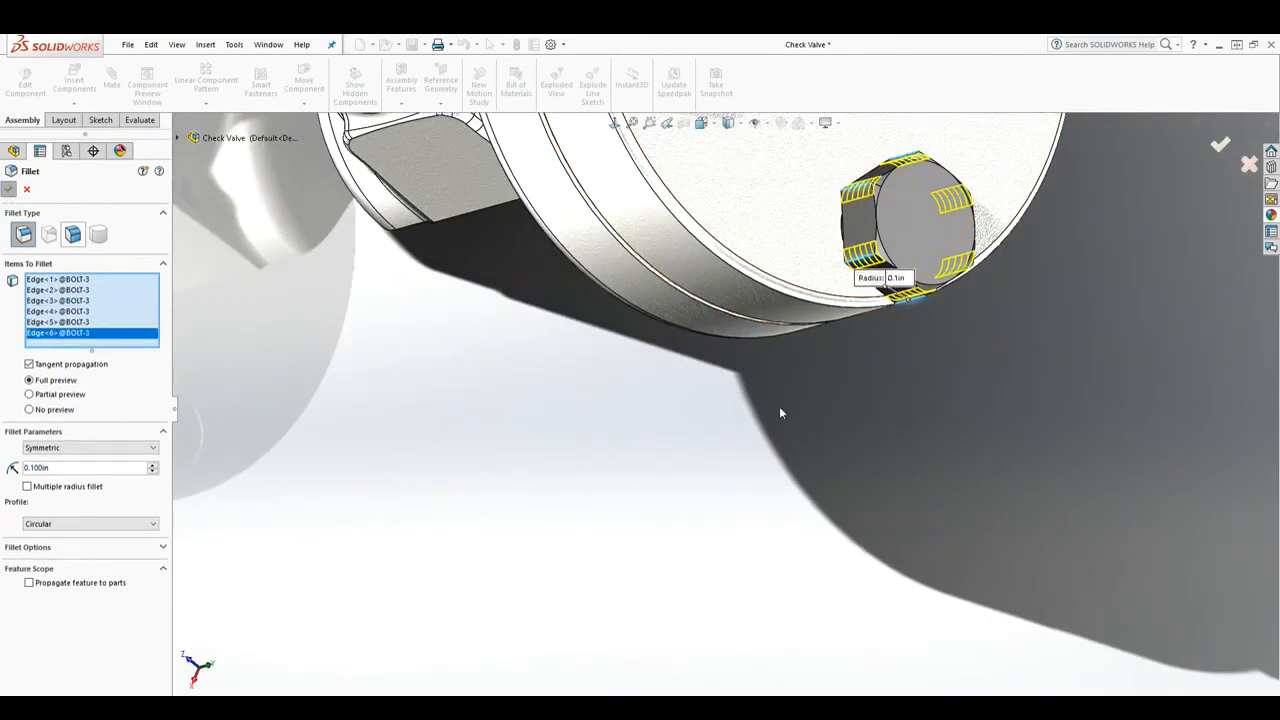
# Open the filleted BOLT<3> component as its own part from the assembly.
pyautogui.scroll(4, 806, 414)
pyautogui.moveTo(755, 362); pyautogui.dragTo(768, 218, button='middle')
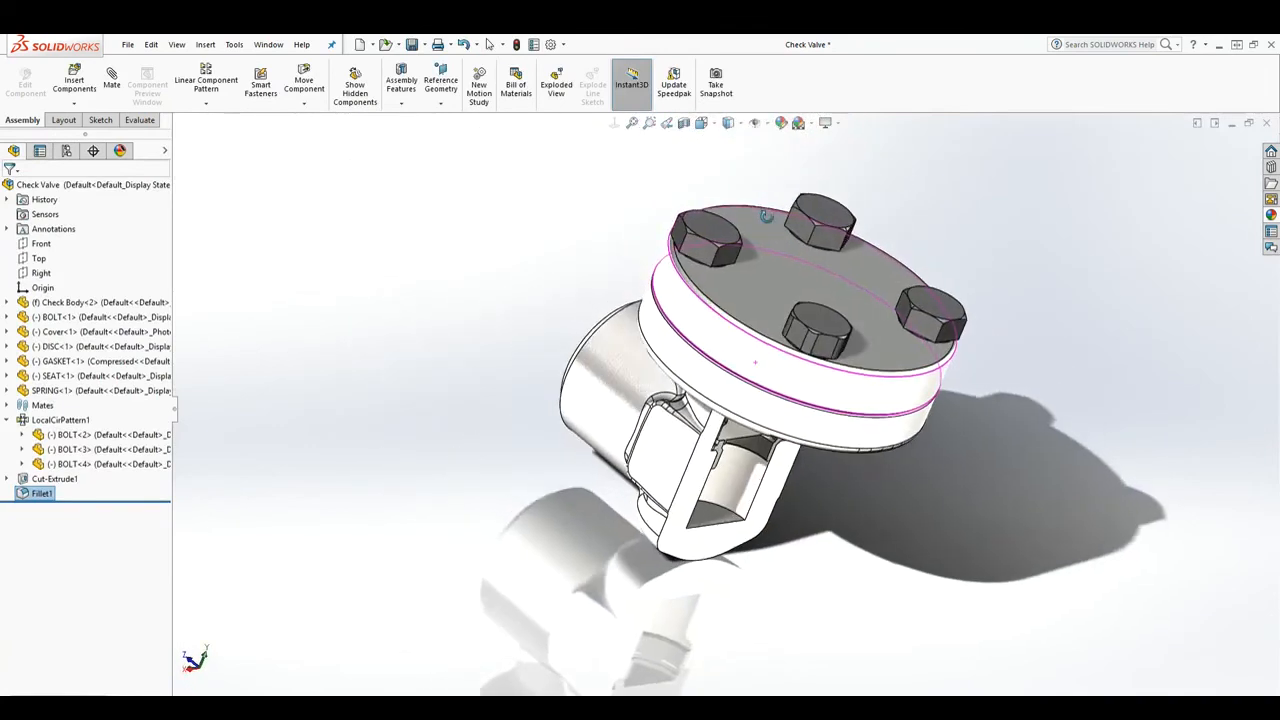
pyautogui.scroll(-5, 812, 245)
pyautogui.scroll(1, 844, 393)
pyautogui.moveTo(838, 448); pyautogui.dragTo(815, 405, button='middle')
pyautogui.click(808, 482)
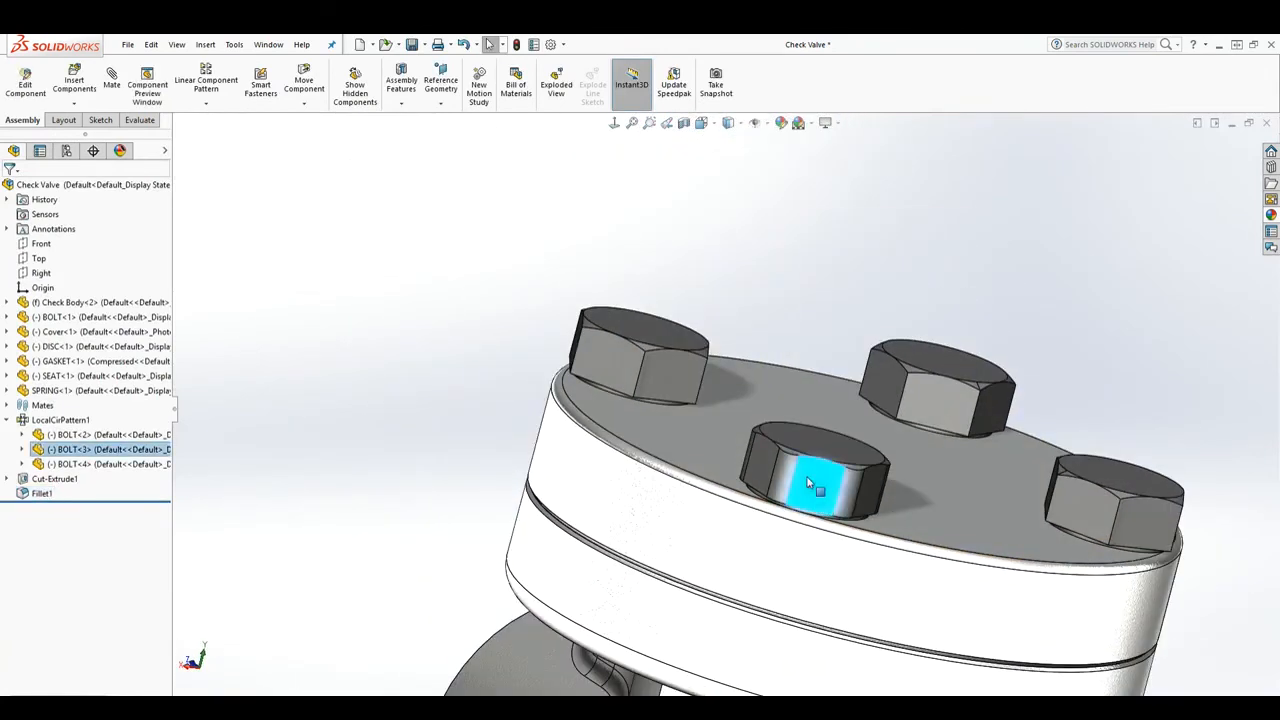
pyautogui.rightClick(808, 482)
pyautogui.click(815, 232)
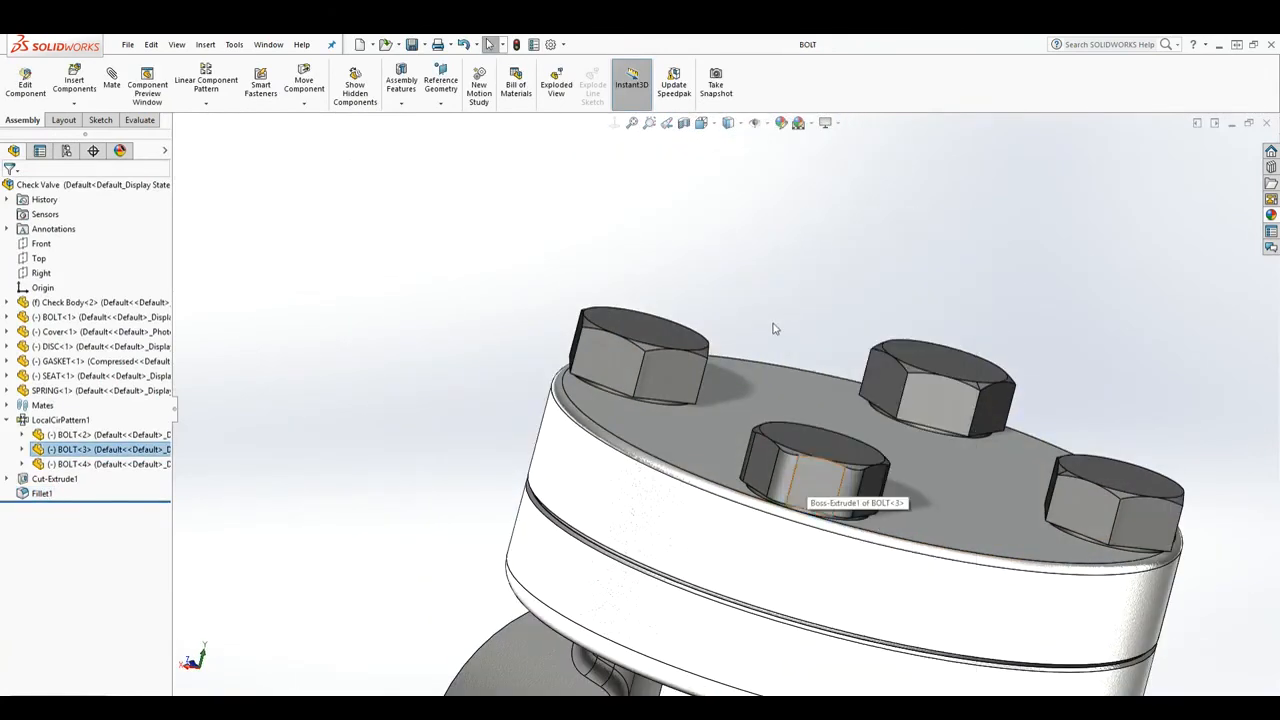
# Examine the bolt part's head edges and feature list for the assembly fillet, and return to the Check Valve assembly.
pyautogui.moveTo(748, 267); pyautogui.dragTo(626, 523, button='middle')
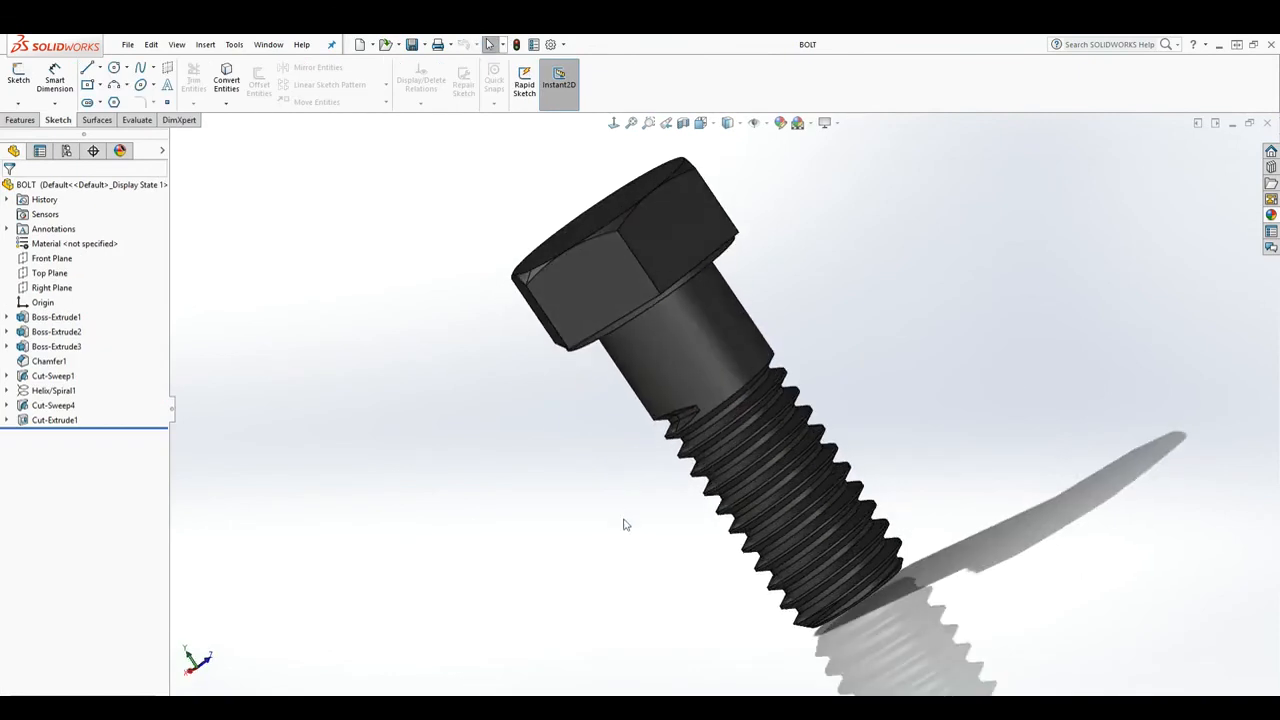
pyautogui.scroll(-2, 626, 237)
pyautogui.moveTo(633, 272); pyautogui.dragTo(717, 283, button='middle')
pyautogui.scroll(1, 680, 288)
pyautogui.scroll(-1, 650, 300)
pyautogui.scroll(1, 584, 362)
pyautogui.moveTo(569, 385); pyautogui.dragTo(490, 483, button='middle')
pyautogui.scroll(1, 490, 483)
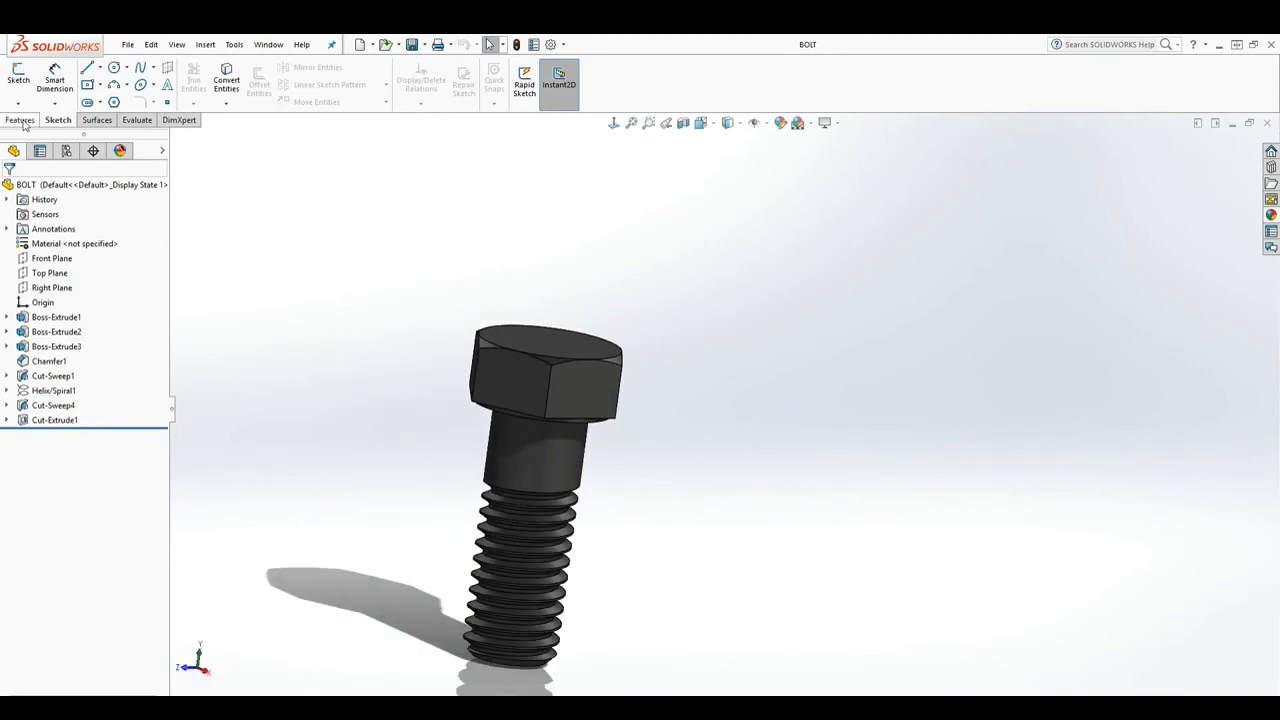
pyautogui.click(1269, 123)
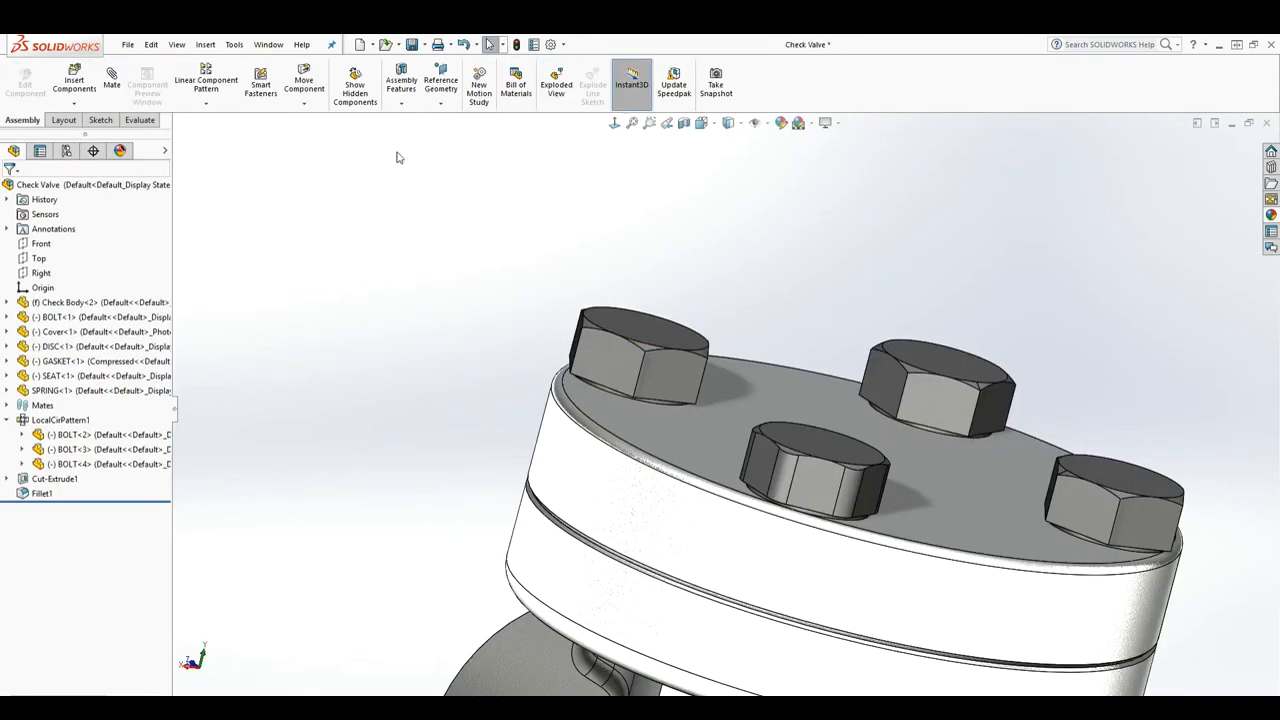
# Examine the filleted bolt head and the cut valve body in the assembly from several sides.
pyautogui.scroll(3, 831, 502)
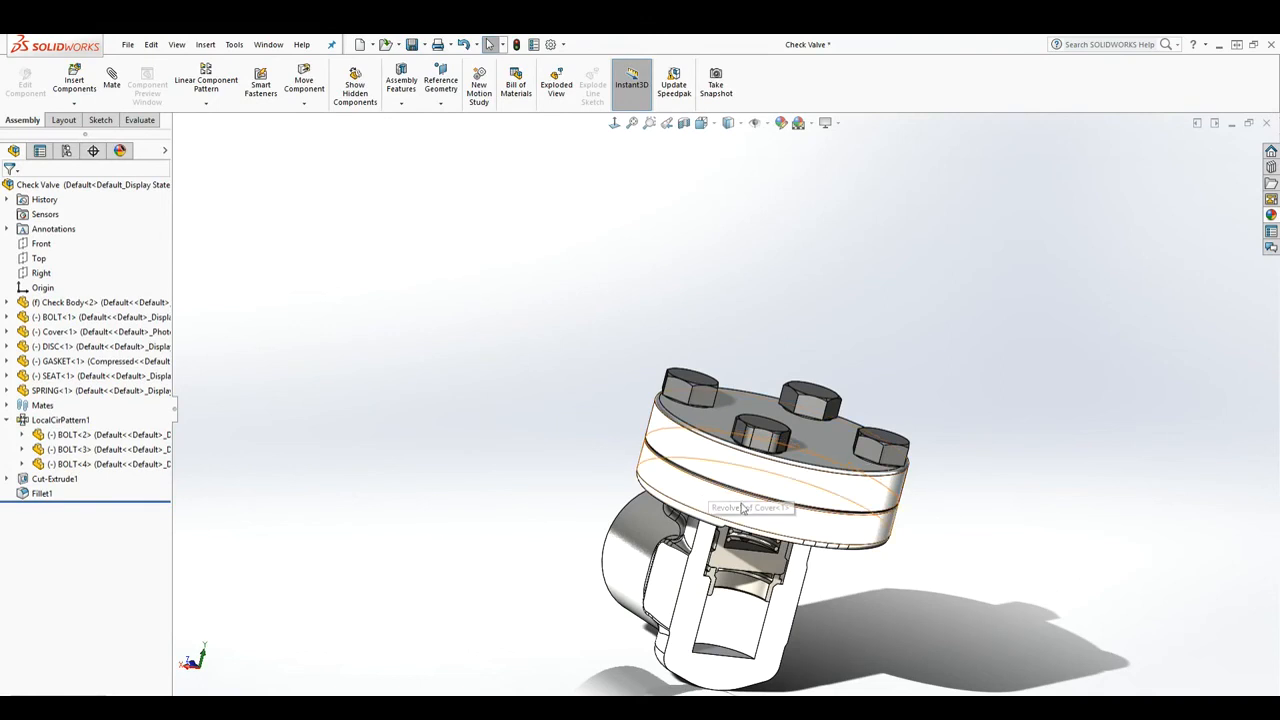
pyautogui.moveTo(680, 499); pyautogui.dragTo(798, 389, button='middle')
pyautogui.moveTo(808, 563); pyautogui.dragTo(758, 512, button='middle')
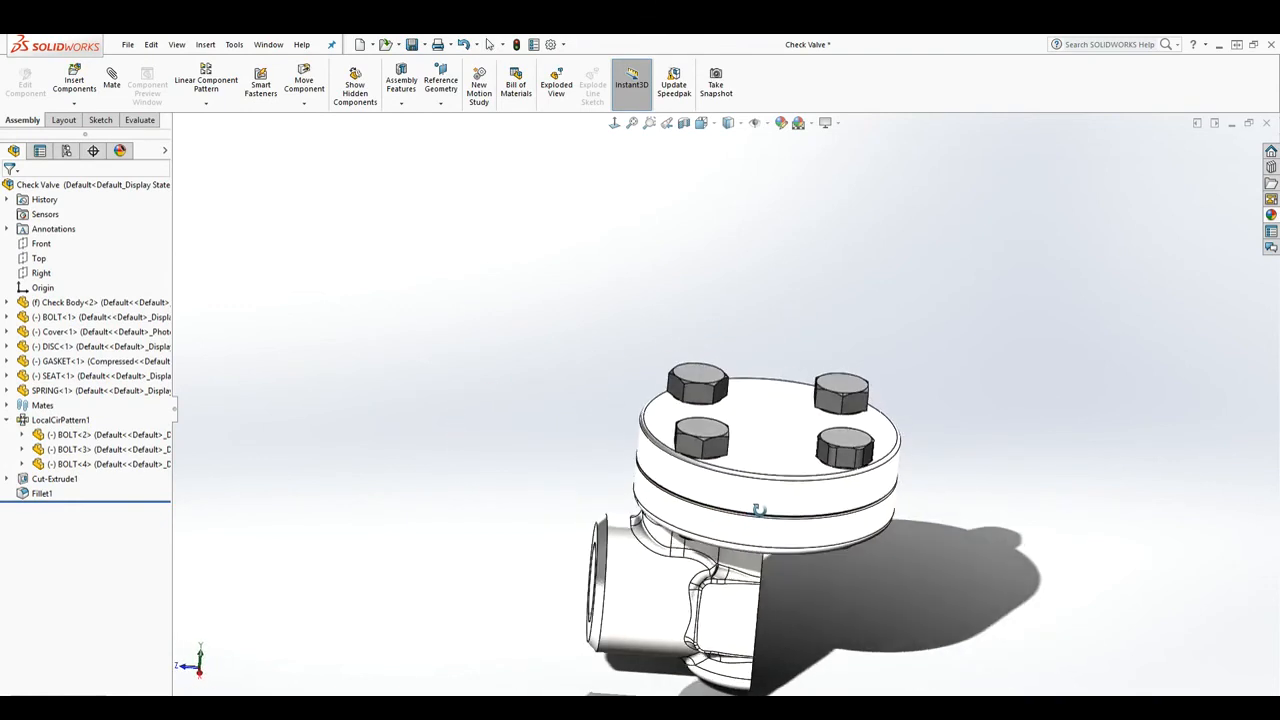
pyautogui.scroll(-3, 790, 590)
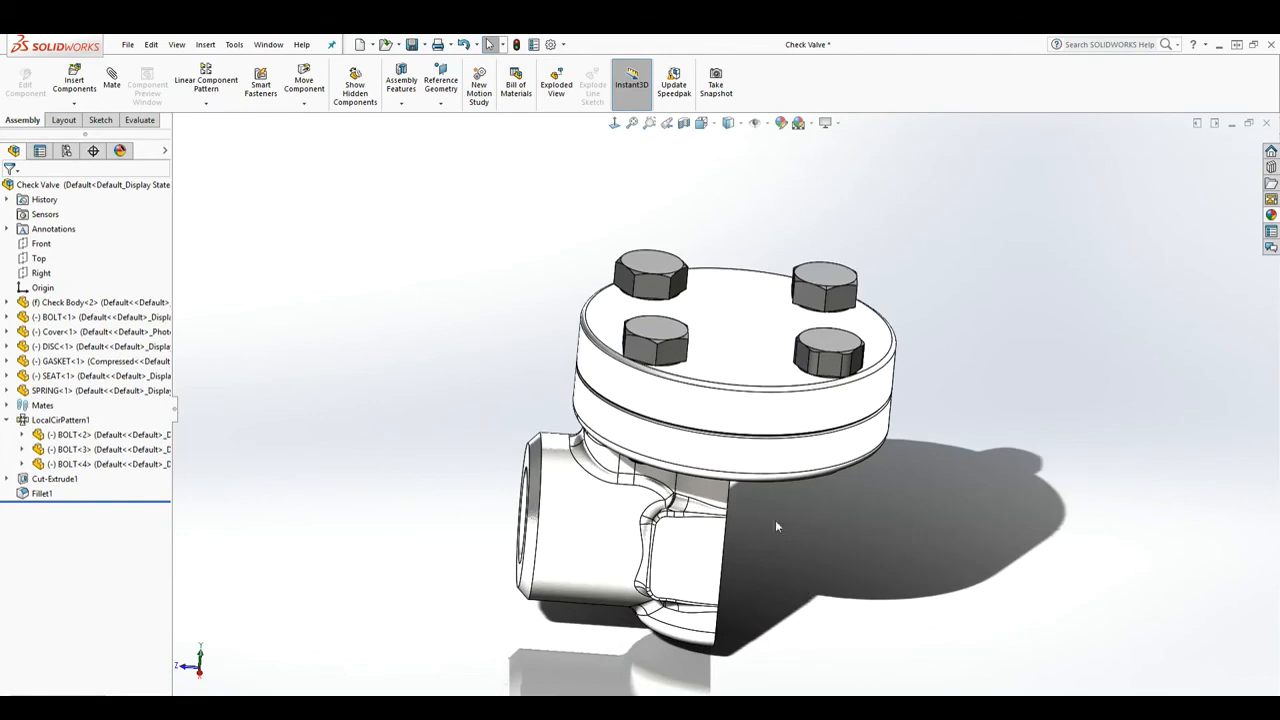
pyautogui.moveTo(747, 359); pyautogui.dragTo(576, 287, button='middle')
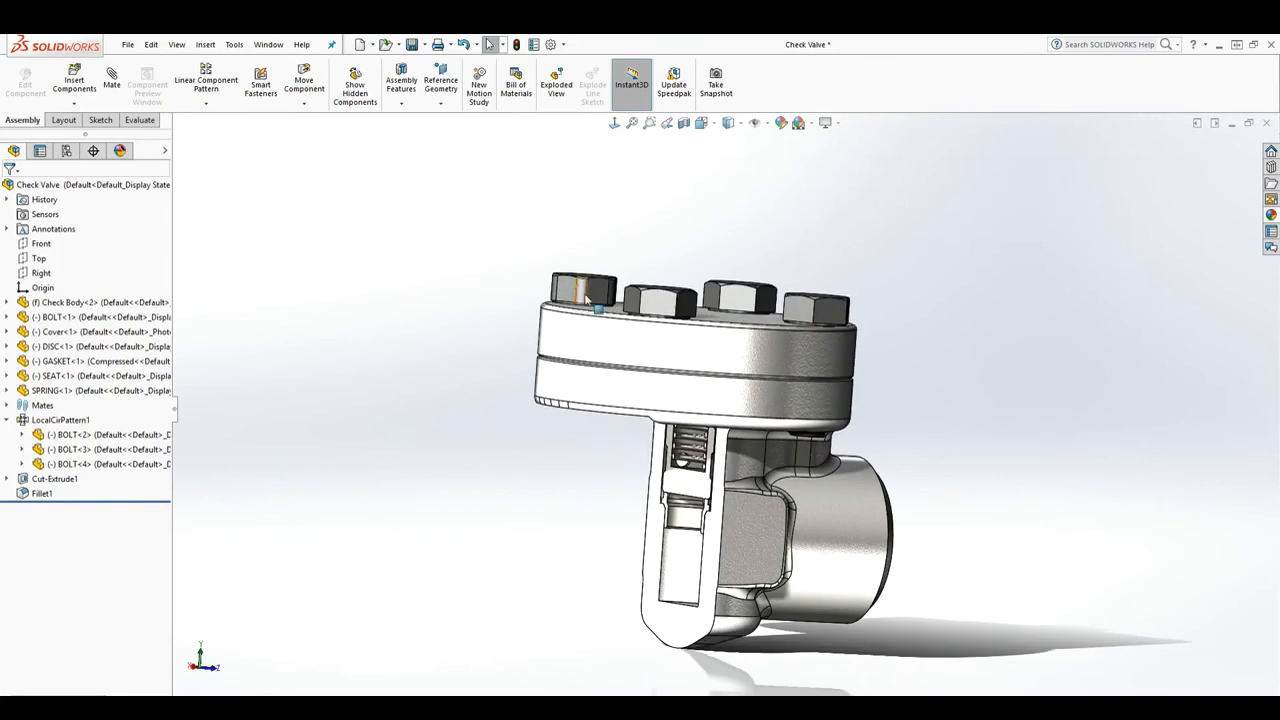